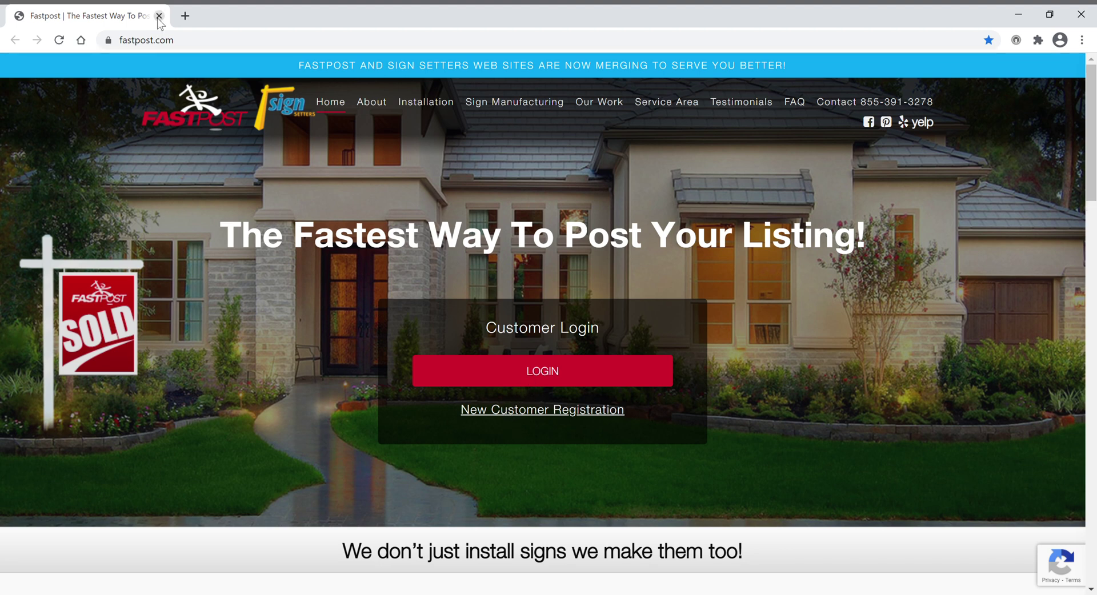
# Log in to the customer portal with the prefilled credentials
pyautogui.click(523, 379)
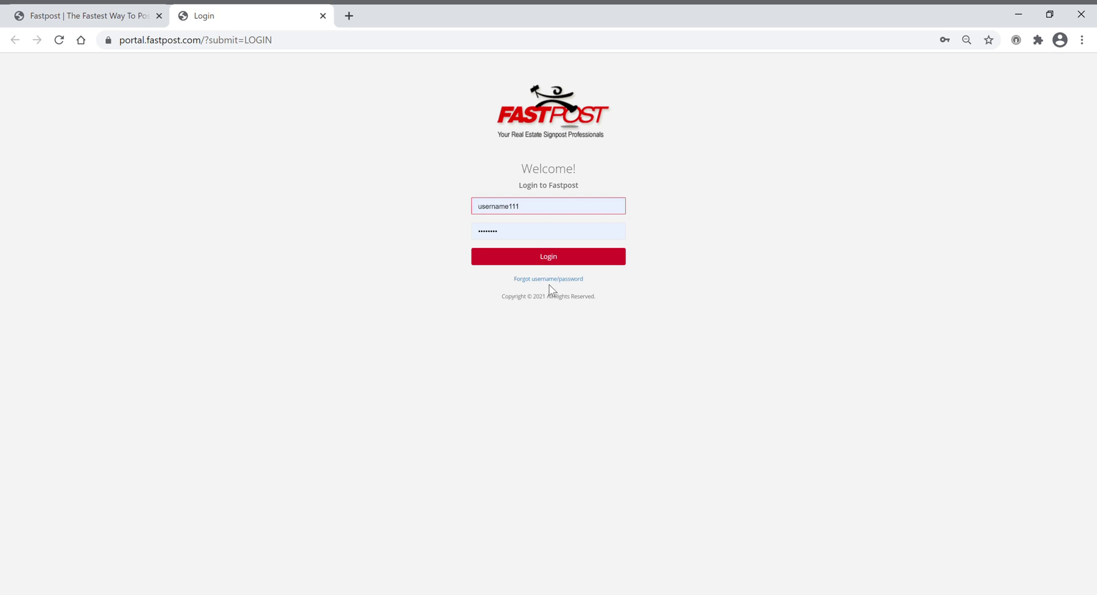
pyautogui.click(547, 259)
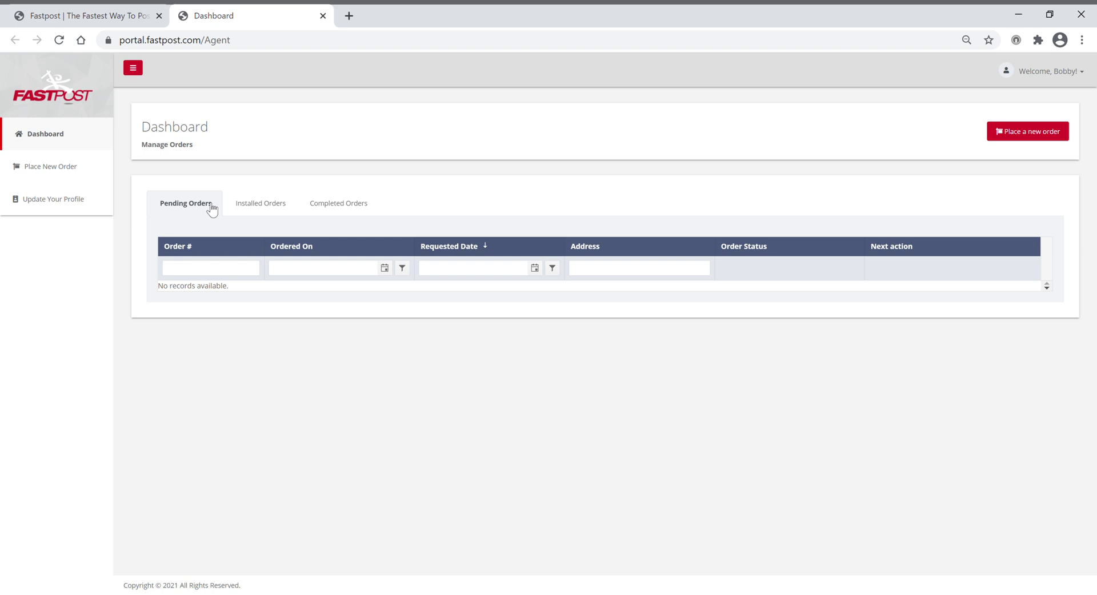
# Examine the revisit request for the first installed order up to its placement details, and return to the dashboard
pyautogui.click(258, 209)
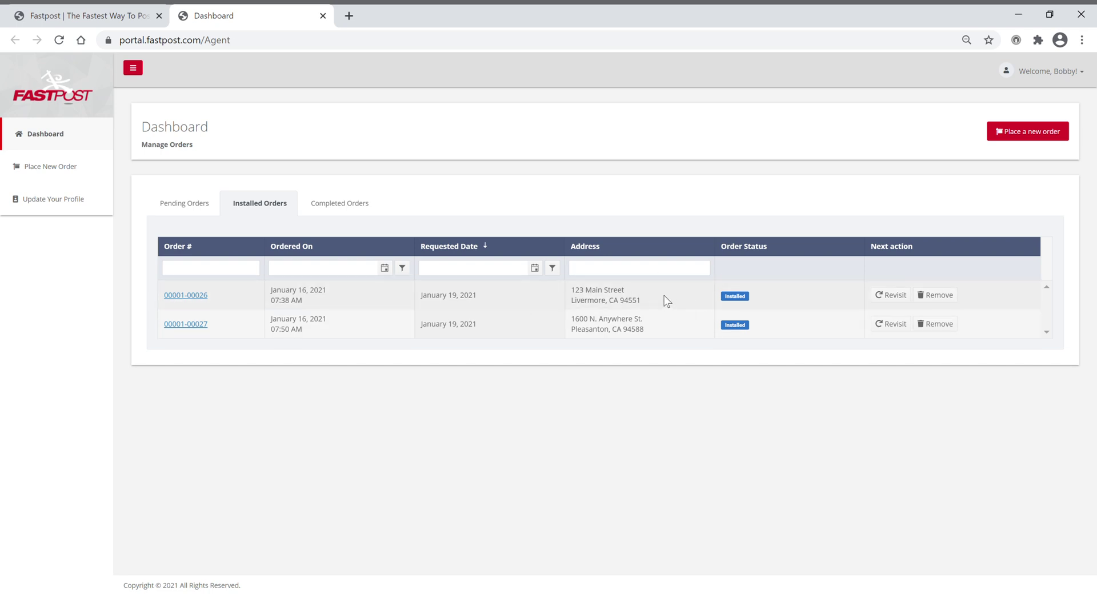
pyautogui.click(896, 296)
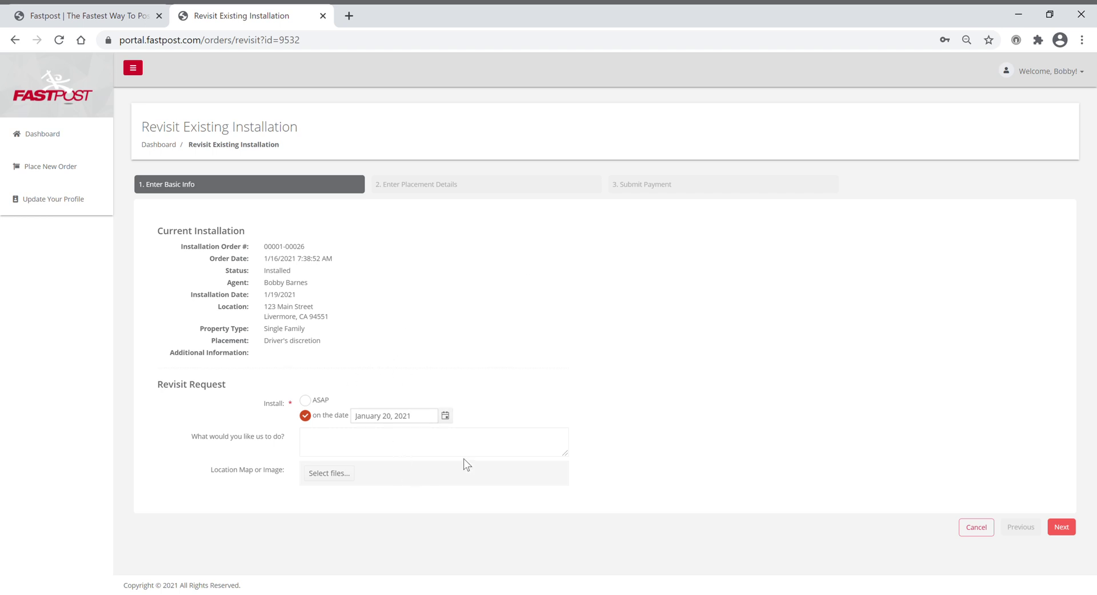
pyautogui.click(1060, 525)
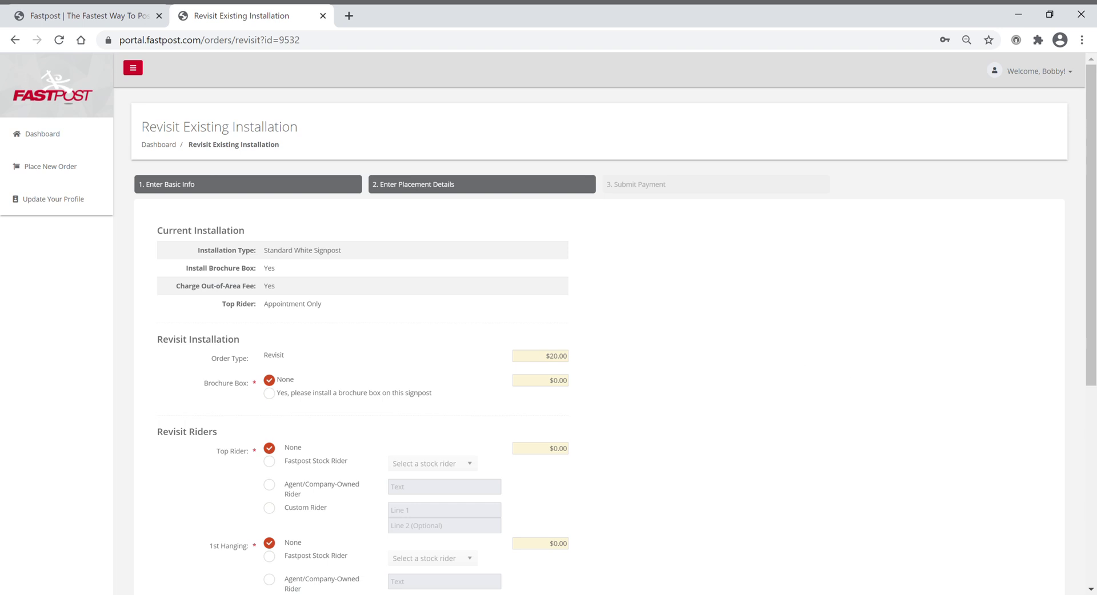
pyautogui.scroll(-3, 798, 364)
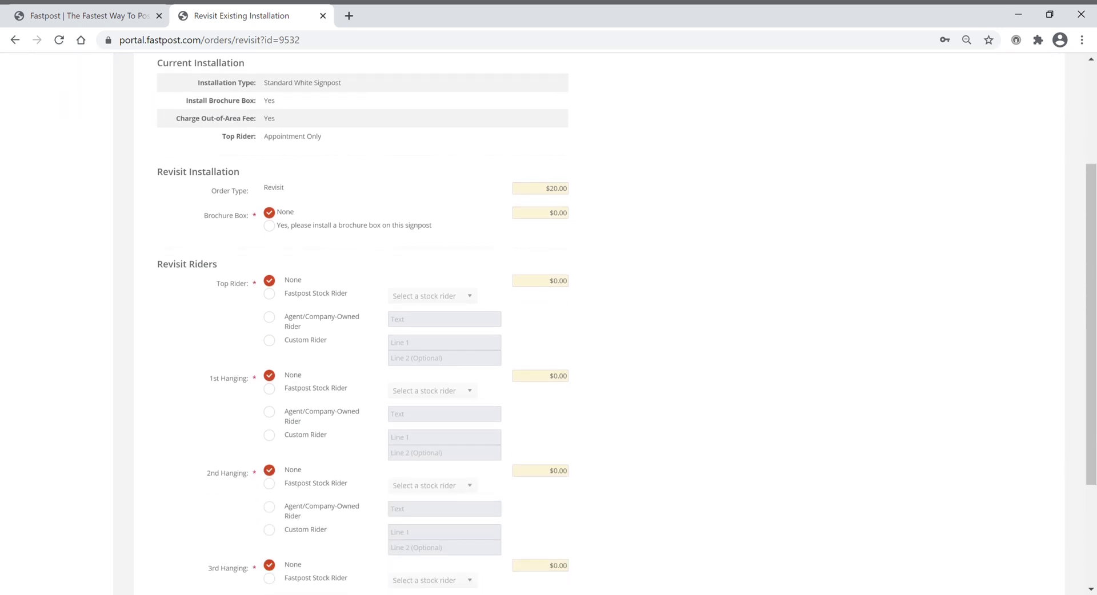
pyautogui.scroll(1, 411, 140)
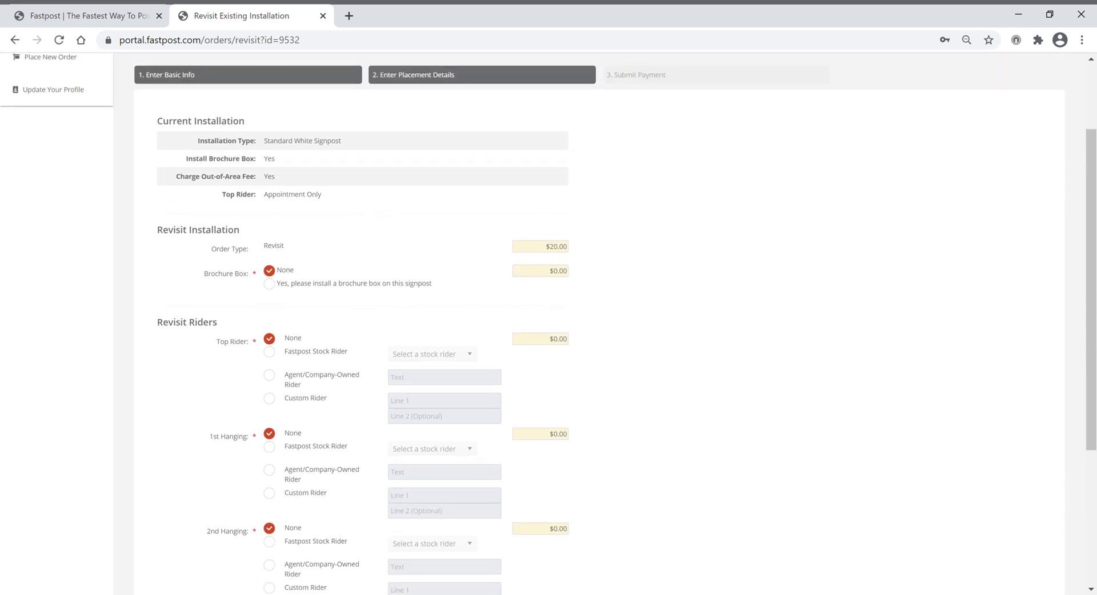
pyautogui.click(15, 40)
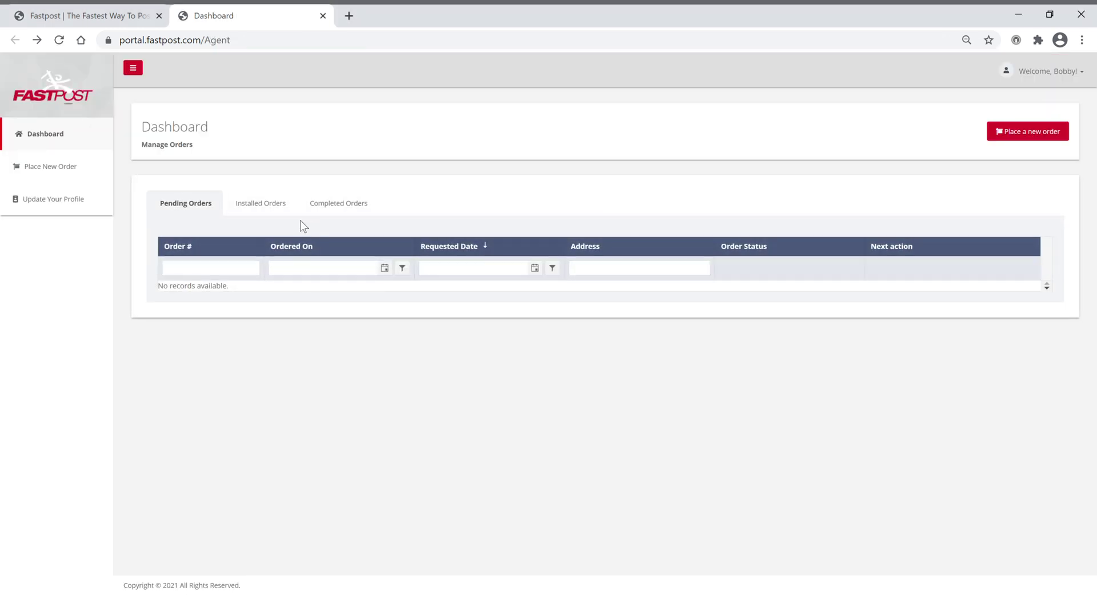
# Open the first installed order's details and view its installation photo, closing the photo when done
pyautogui.click(279, 209)
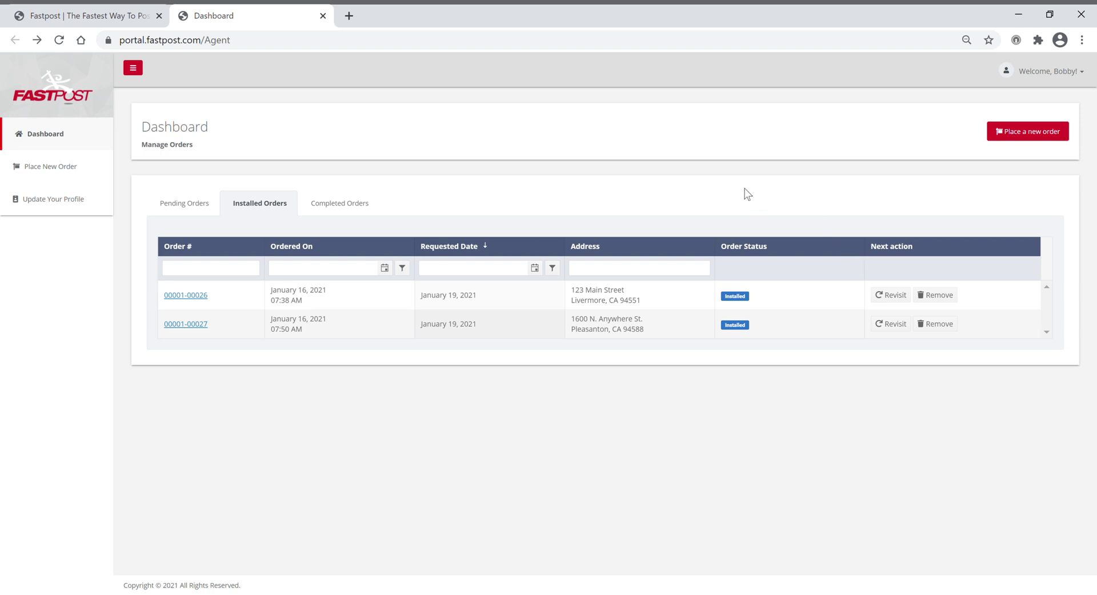
pyautogui.click(188, 296)
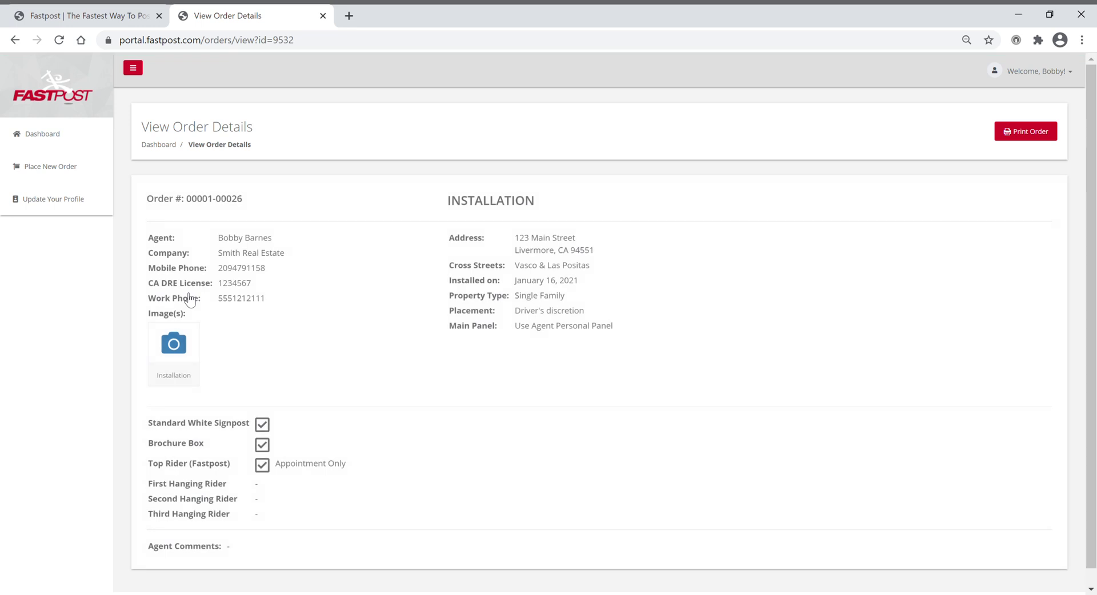
pyautogui.click(182, 355)
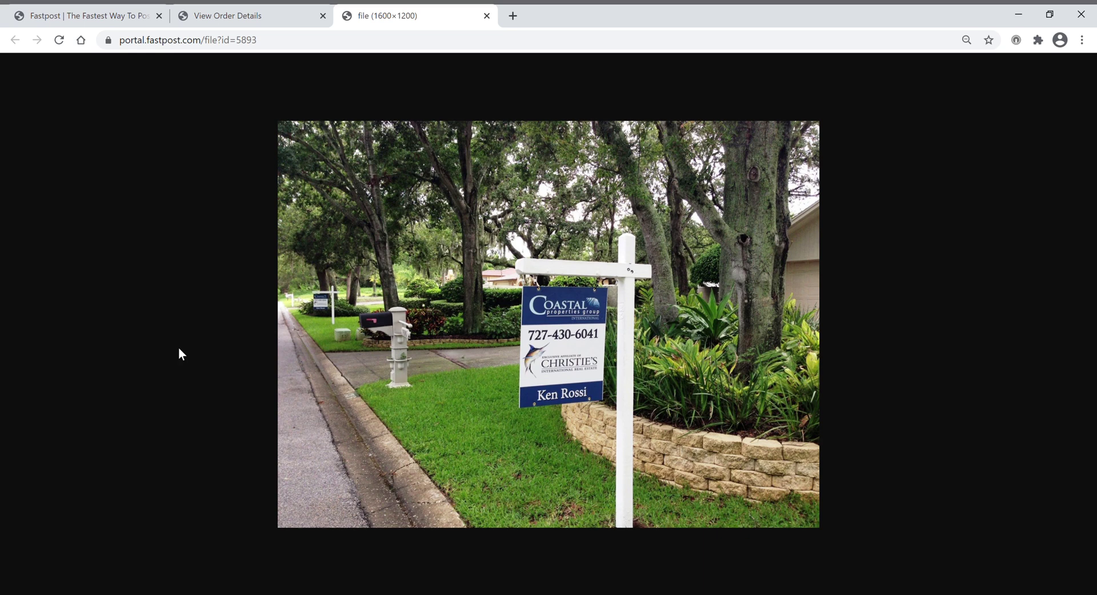
pyautogui.click(487, 16)
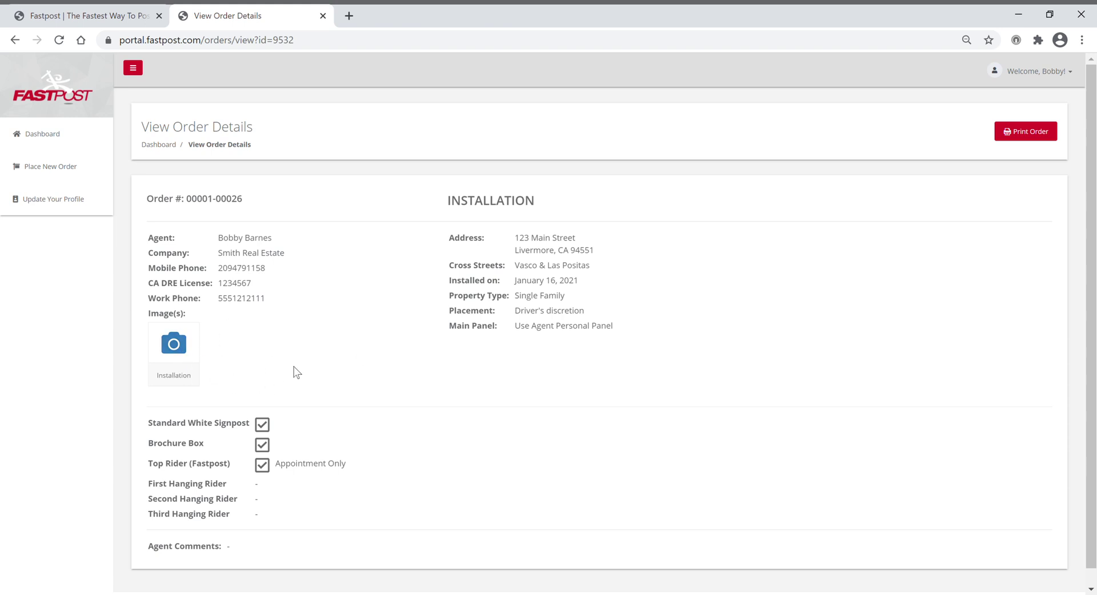
# Return to the dashboard to review the completed orders, and bring the installed orders back up
pyautogui.click(68, 139)
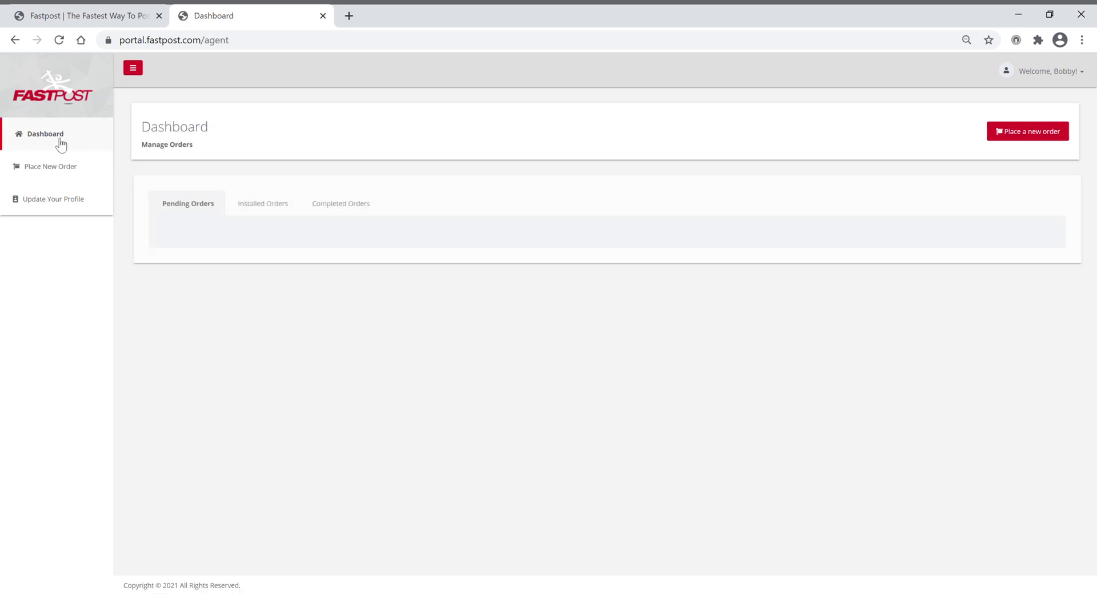
pyautogui.click(357, 210)
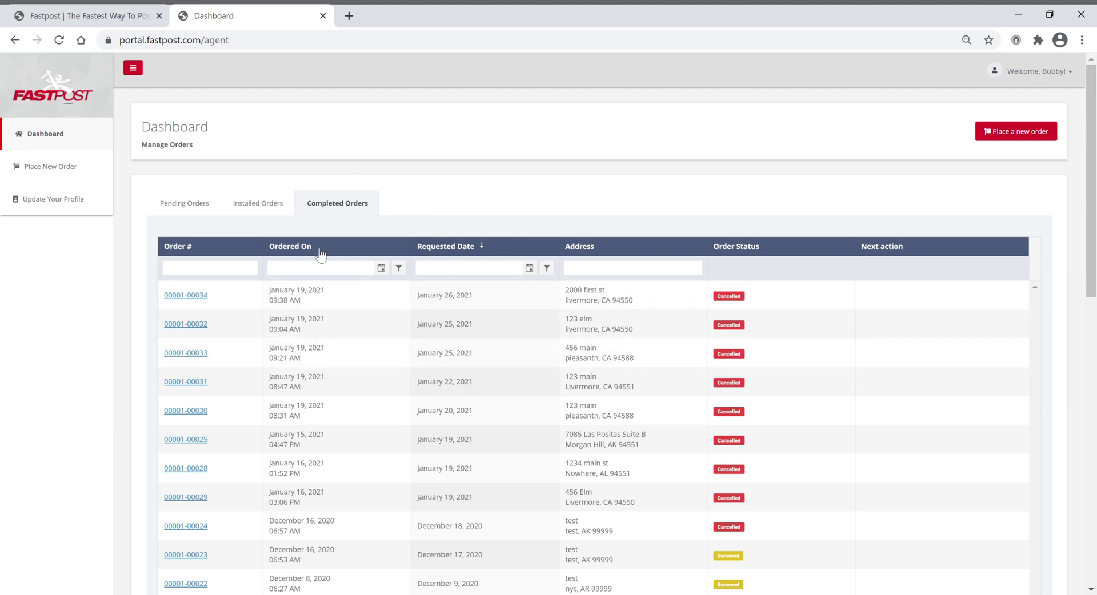
pyautogui.click(260, 206)
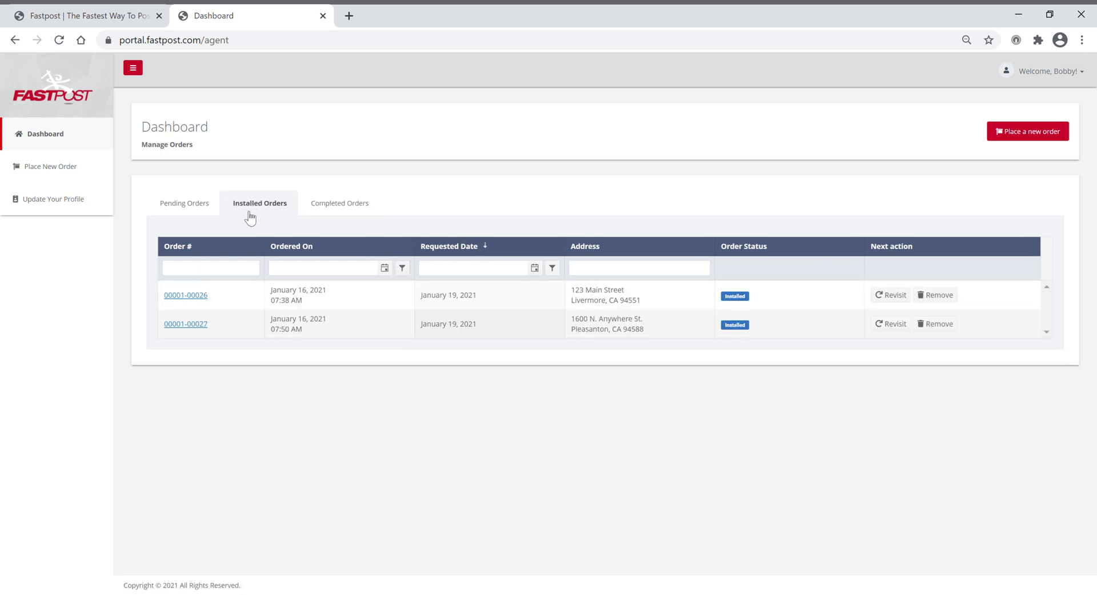
# Sort the installed orders by newest order date, filter them by address 1600, and clear the filter before returning to the pending orders
pyautogui.click(338, 251)
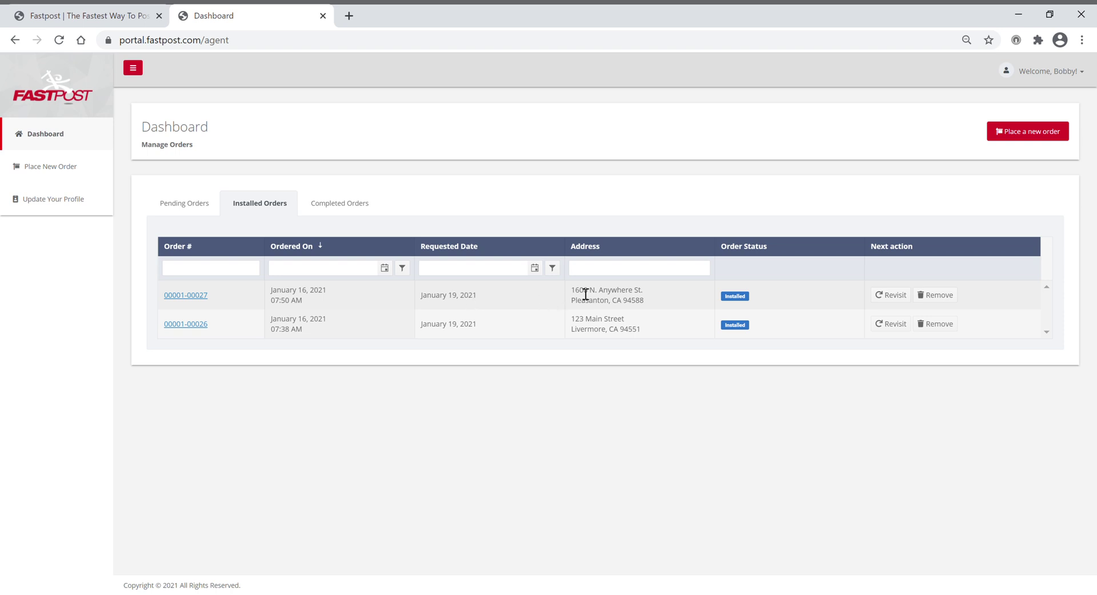
pyautogui.click(613, 274)
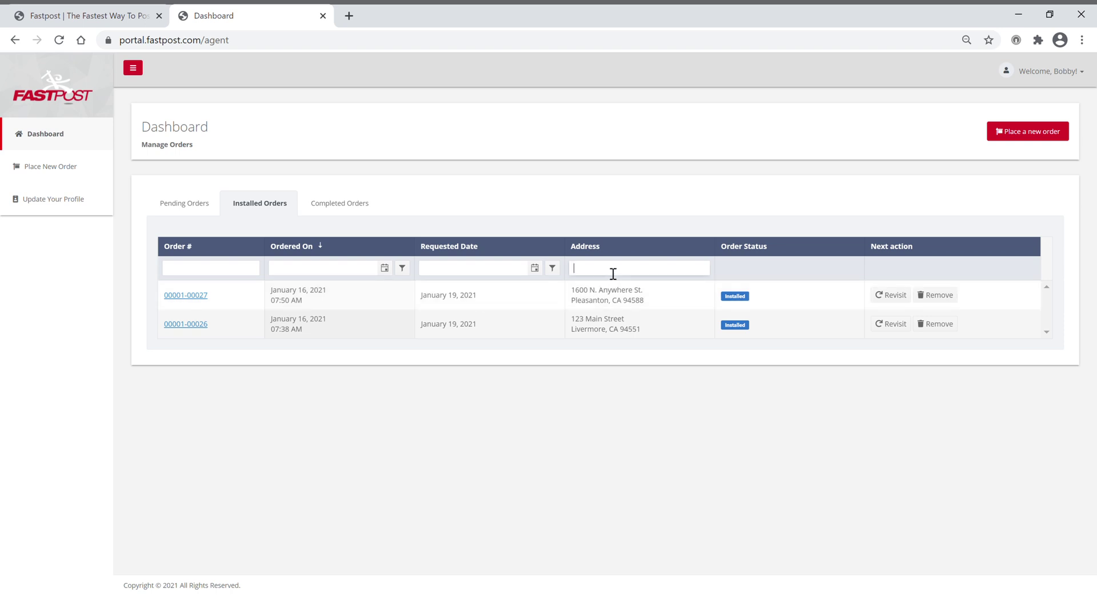
pyautogui.write('1600')
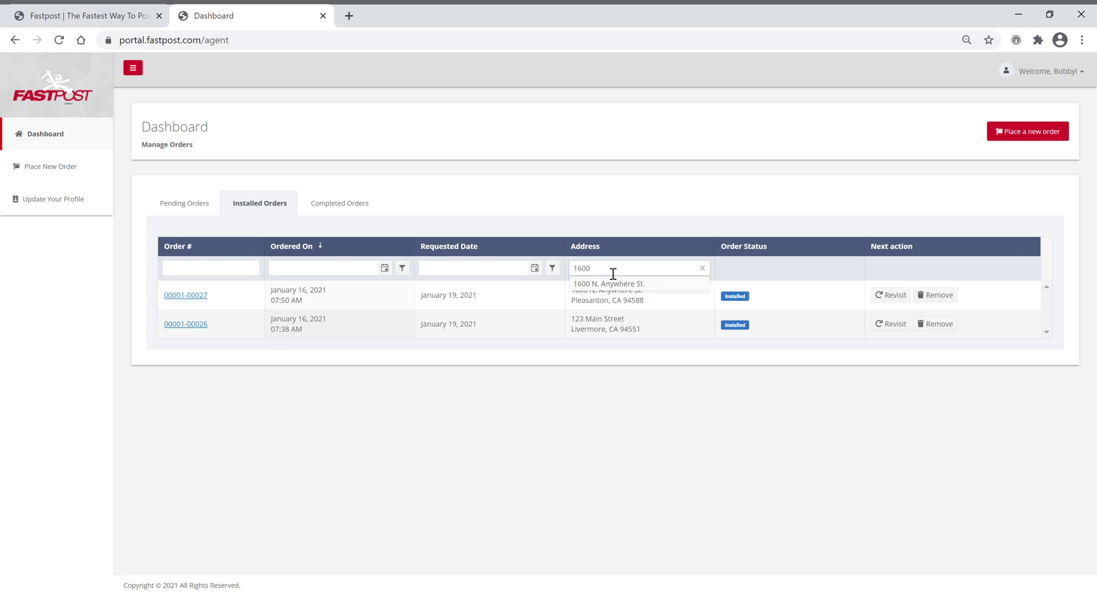
pyautogui.press('Return')
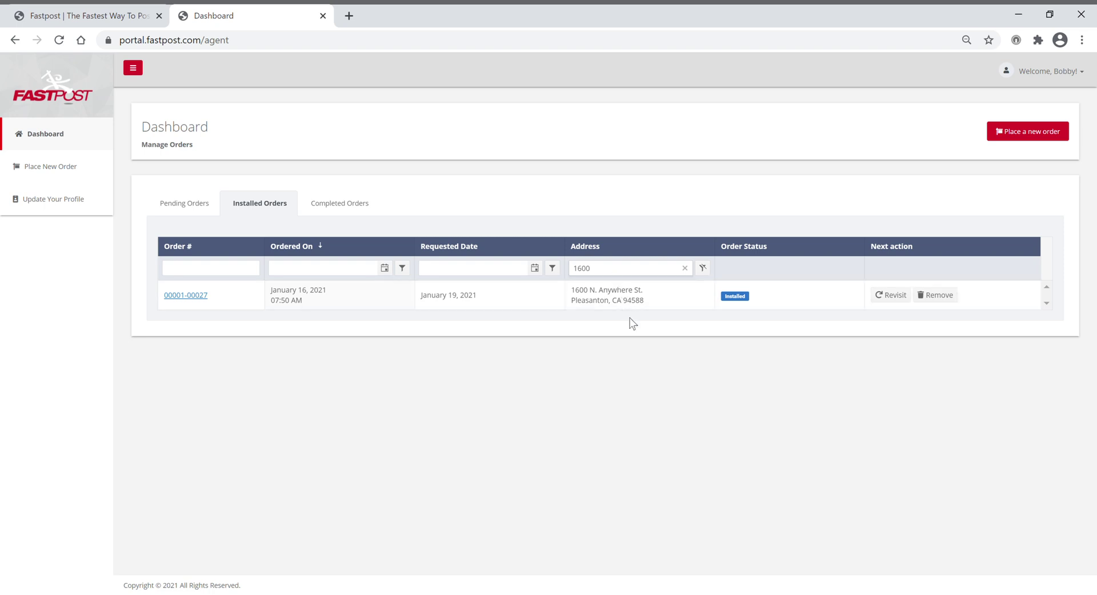
pyautogui.click(704, 269)
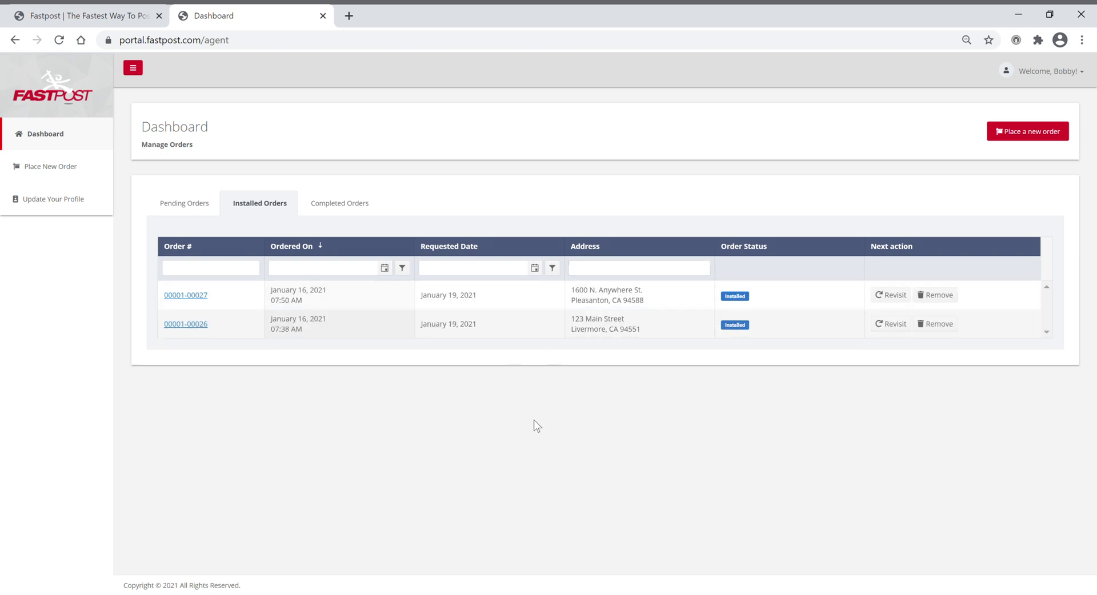
pyautogui.click(179, 209)
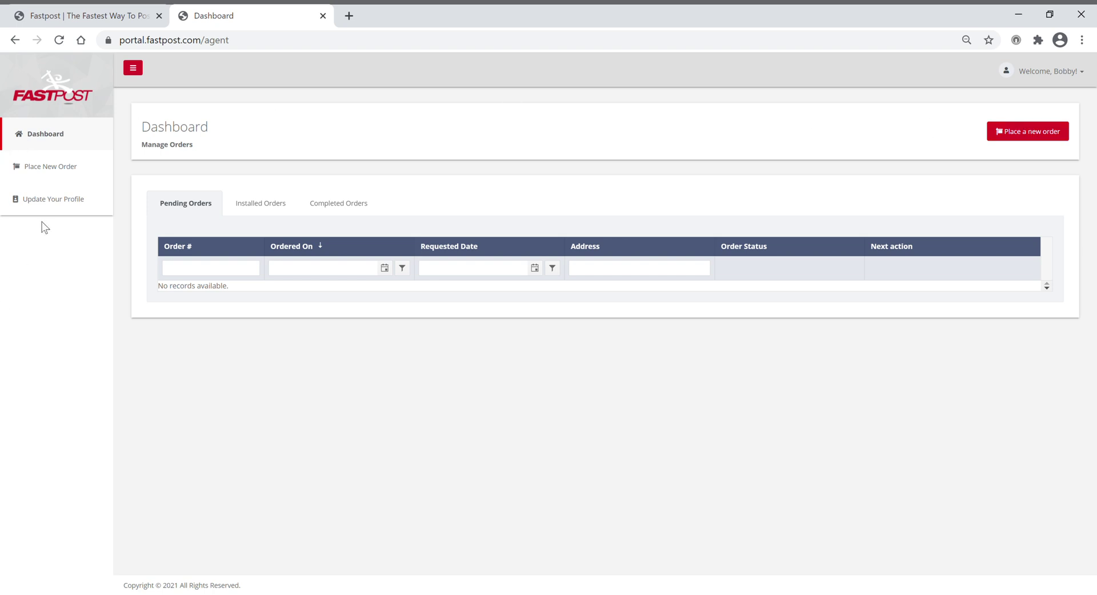
# Review the agent profile, toggle email notifications off and back on, and save the profile
pyautogui.click(49, 205)
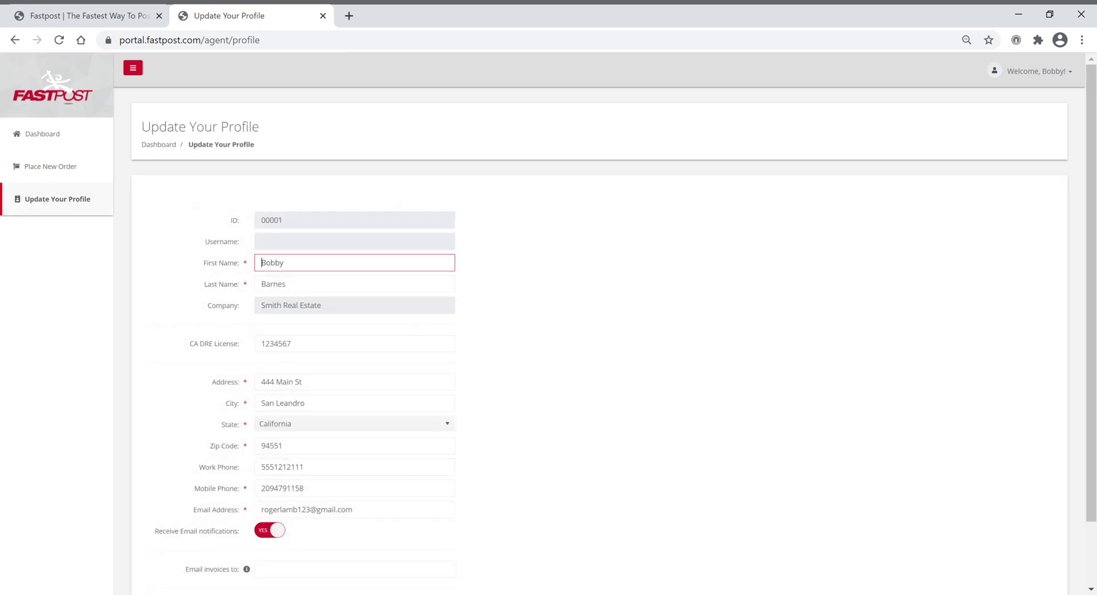
pyautogui.scroll(-2, 50, 206)
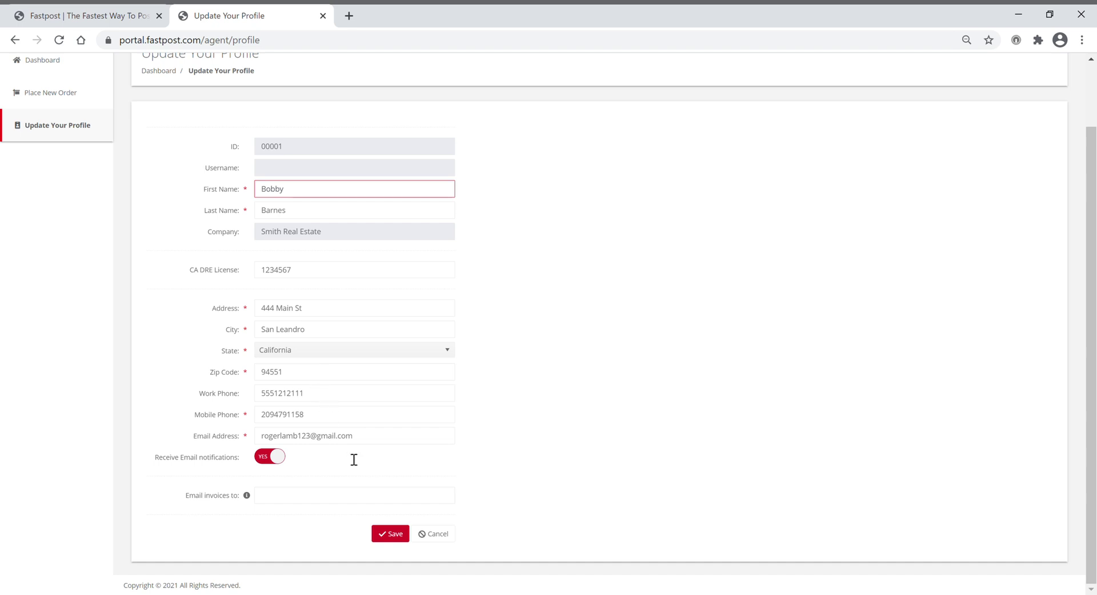
pyautogui.click(270, 460)
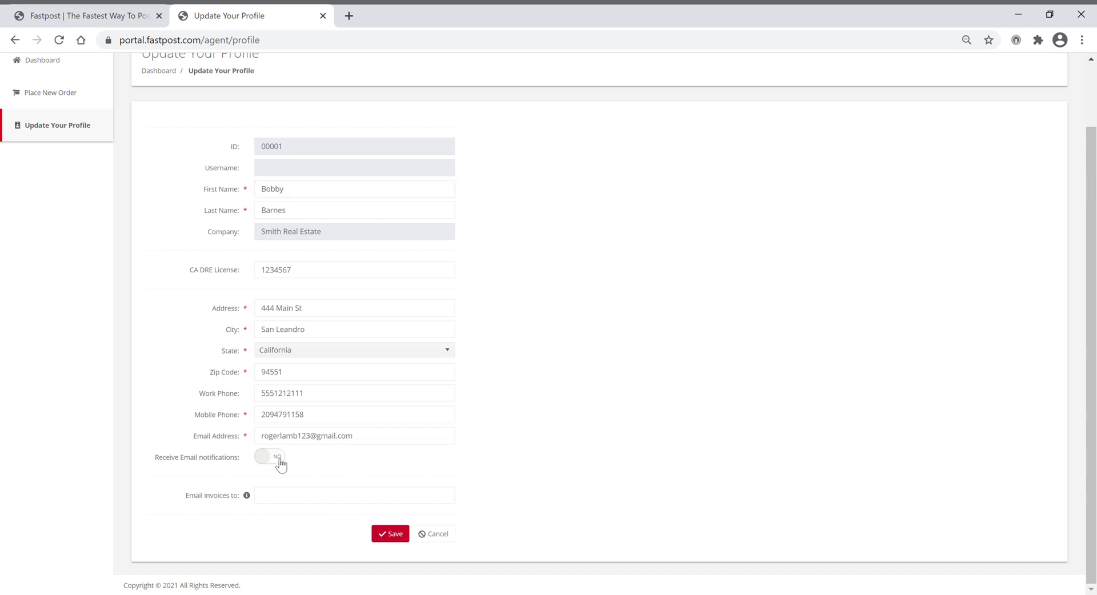
pyautogui.click(279, 462)
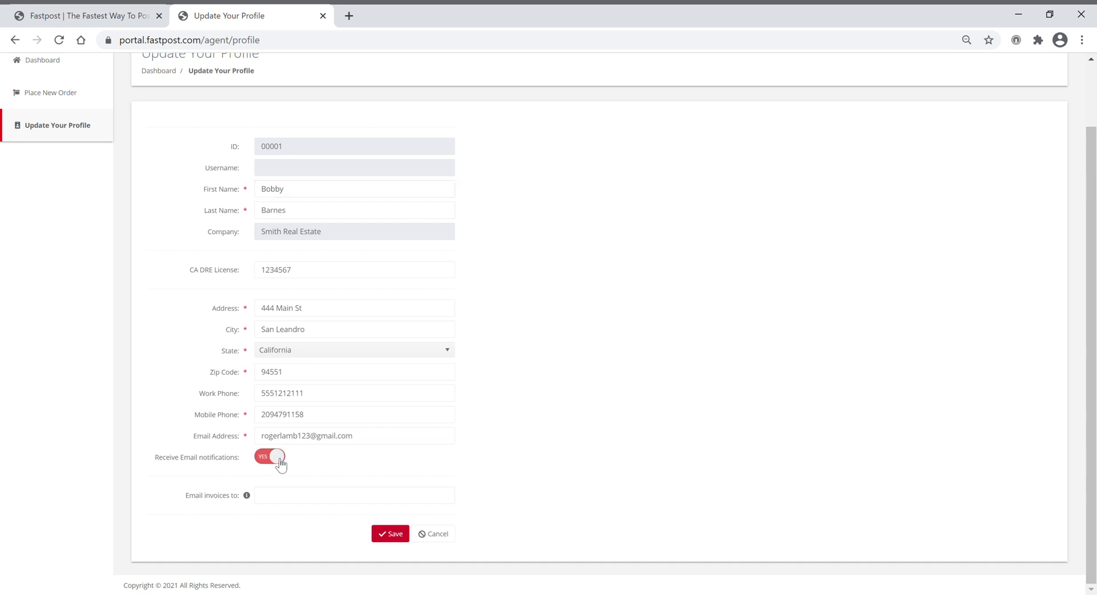
pyautogui.click(397, 537)
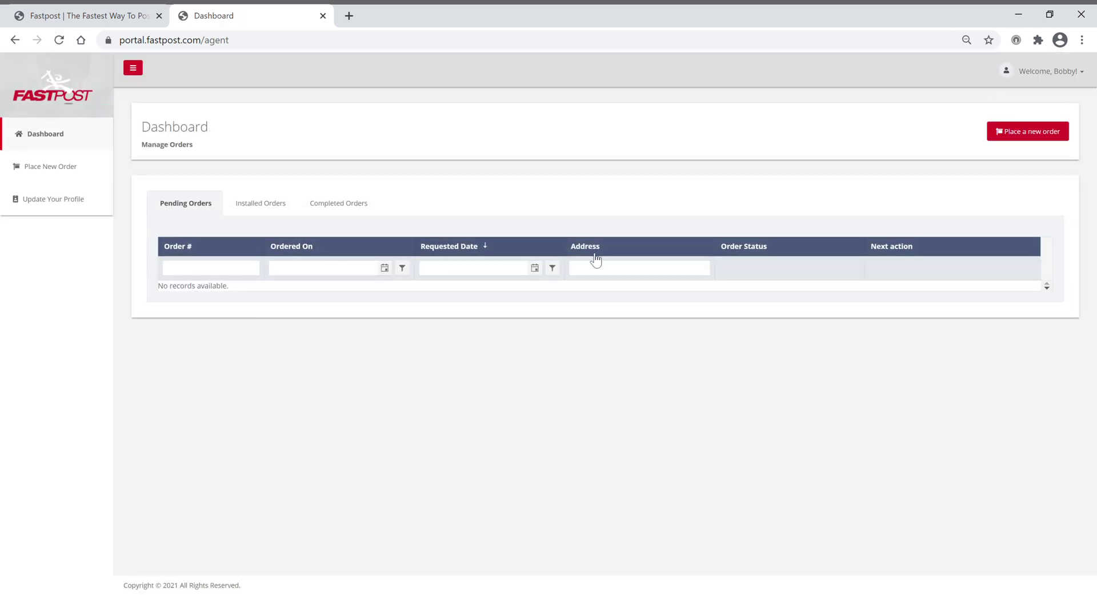
# Start a new installation order and set its install date to January 25, 2021
pyautogui.click(1022, 140)
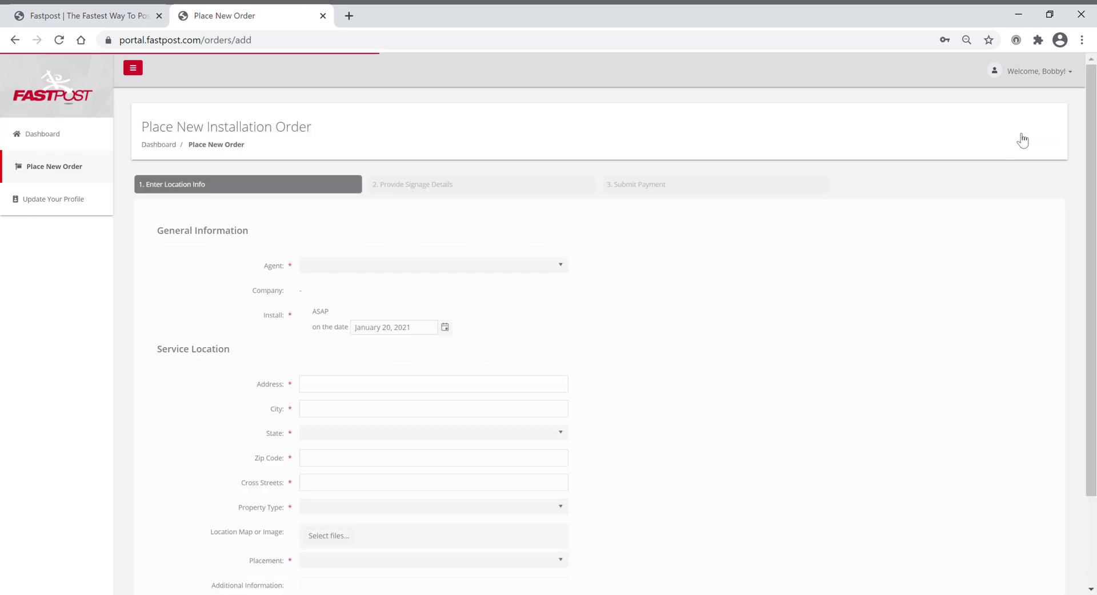
pyautogui.scroll(-2, 1022, 140)
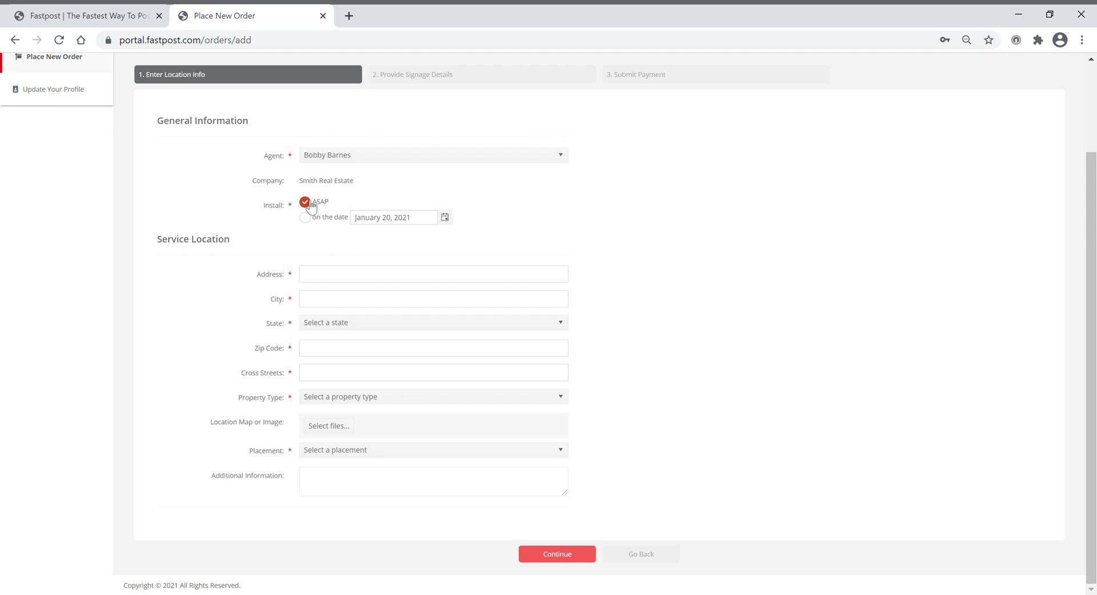
pyautogui.click(313, 225)
pyautogui.click(445, 218)
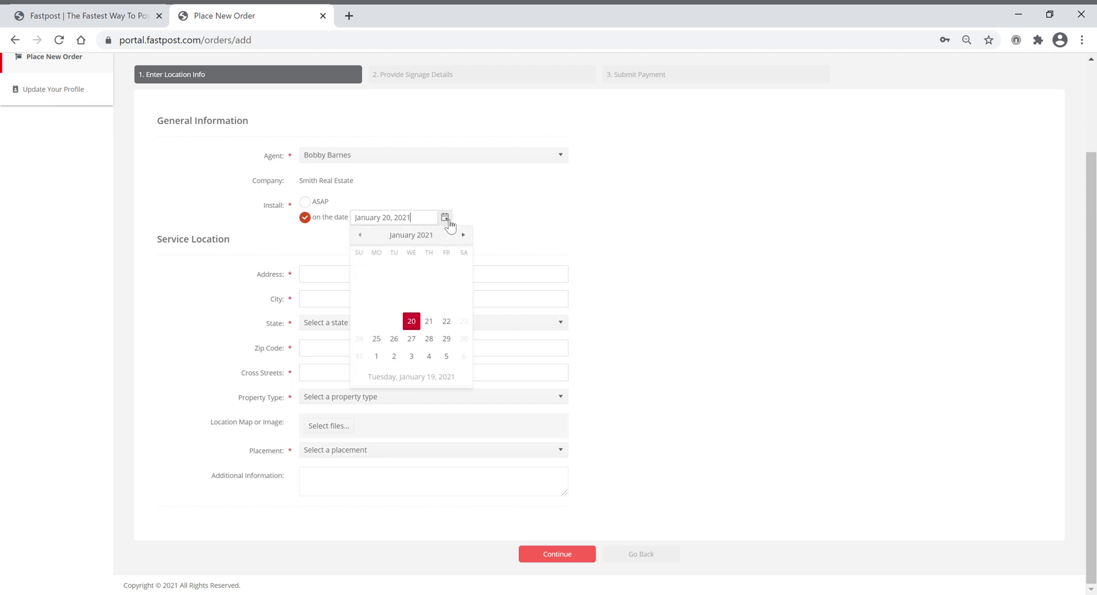
pyautogui.click(377, 340)
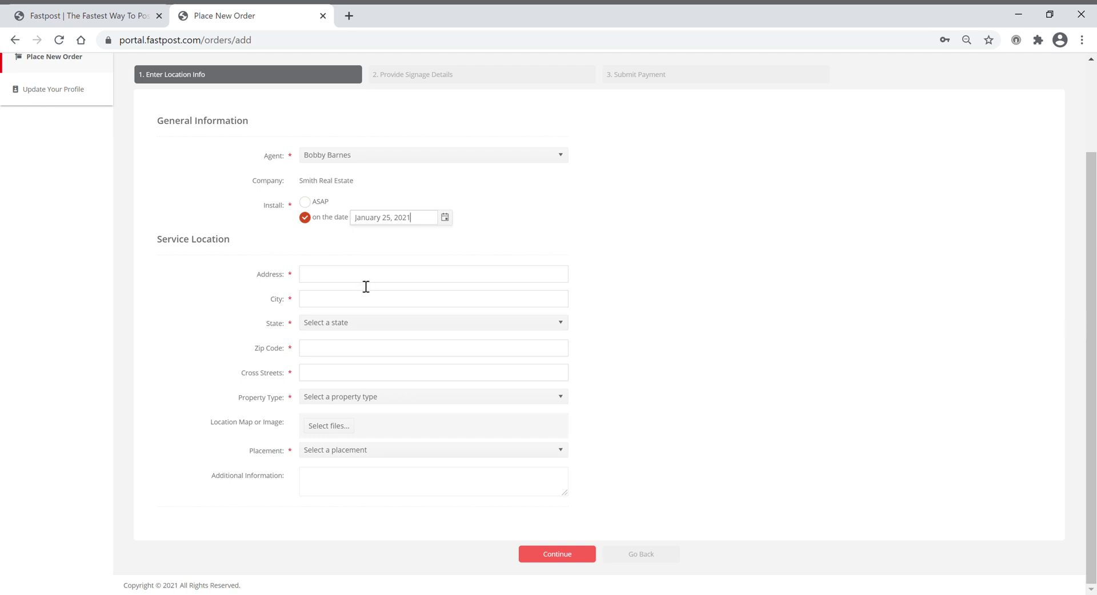
# Fill in the service location's street address, city and zip code, with California as the state
pyautogui.click(366, 282)
pyautogui.write('123 mai')
pyautogui.write('n')
pyautogui.write('pleasant')
pyautogui.write('n')
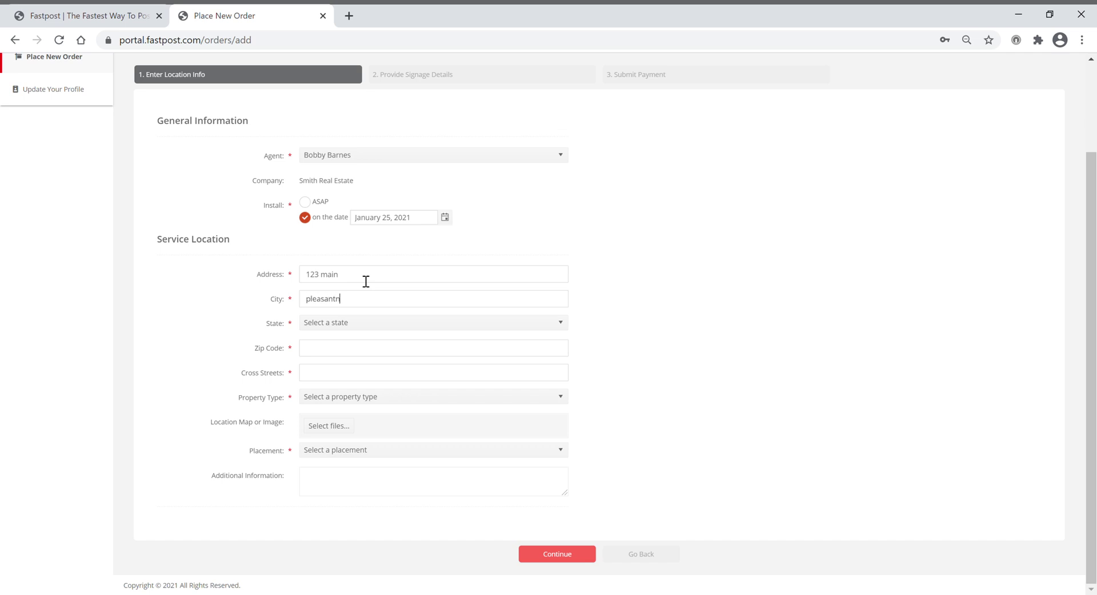
pyautogui.press('BackSpace')
pyautogui.write('on')
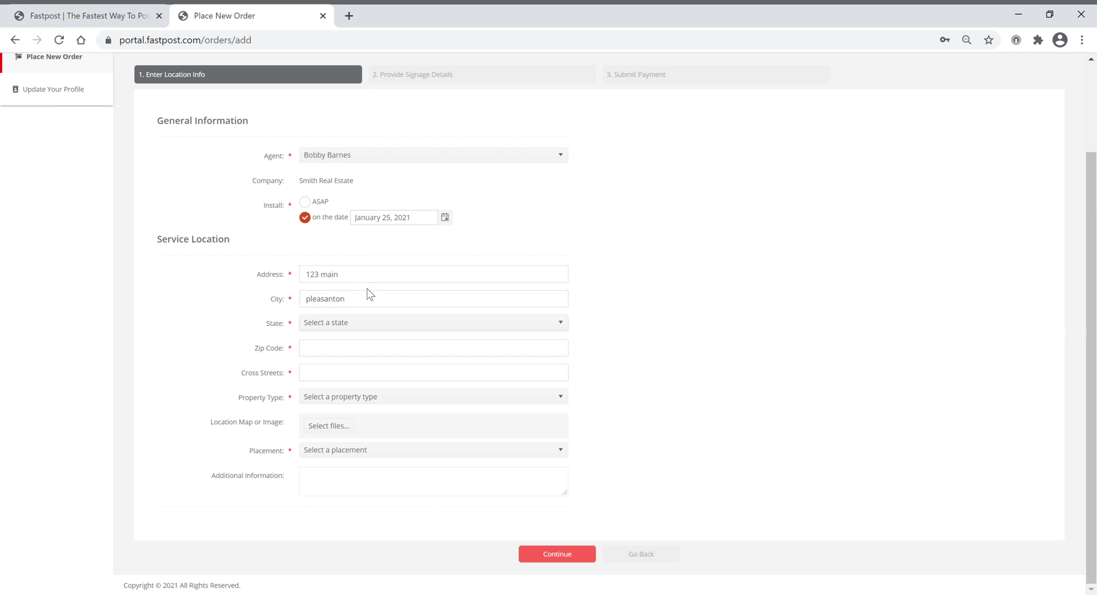
pyautogui.click(374, 330)
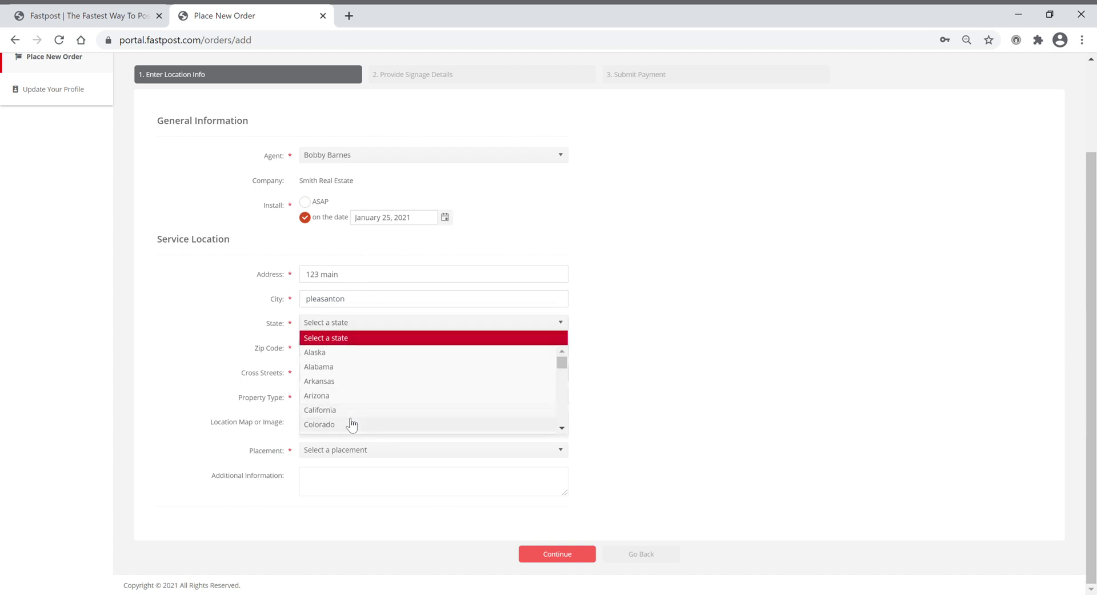
pyautogui.click(351, 411)
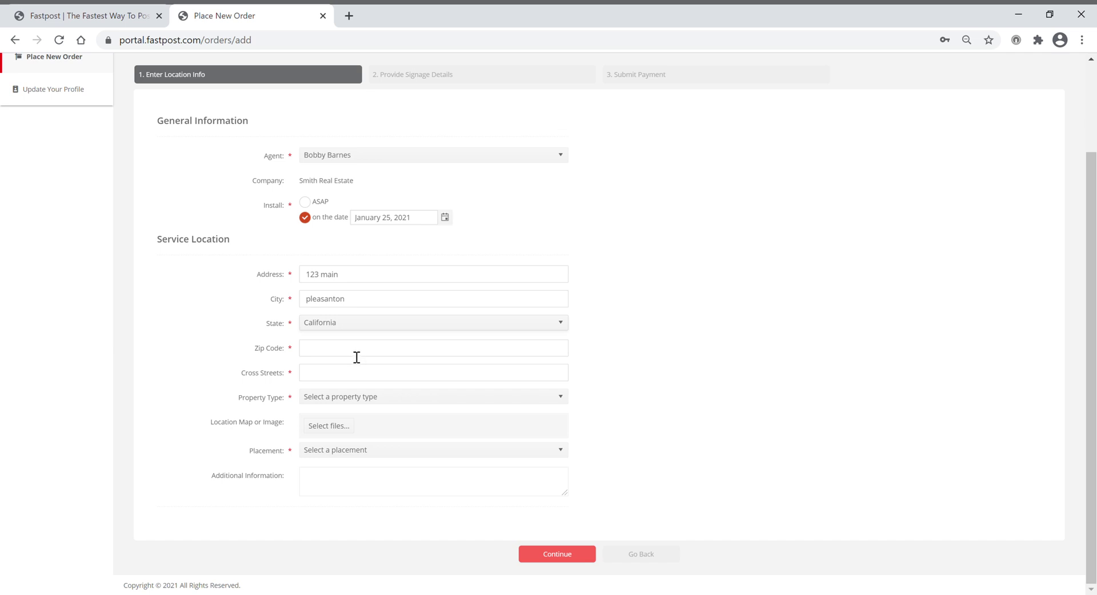
pyautogui.click(357, 356)
pyautogui.write('94588')
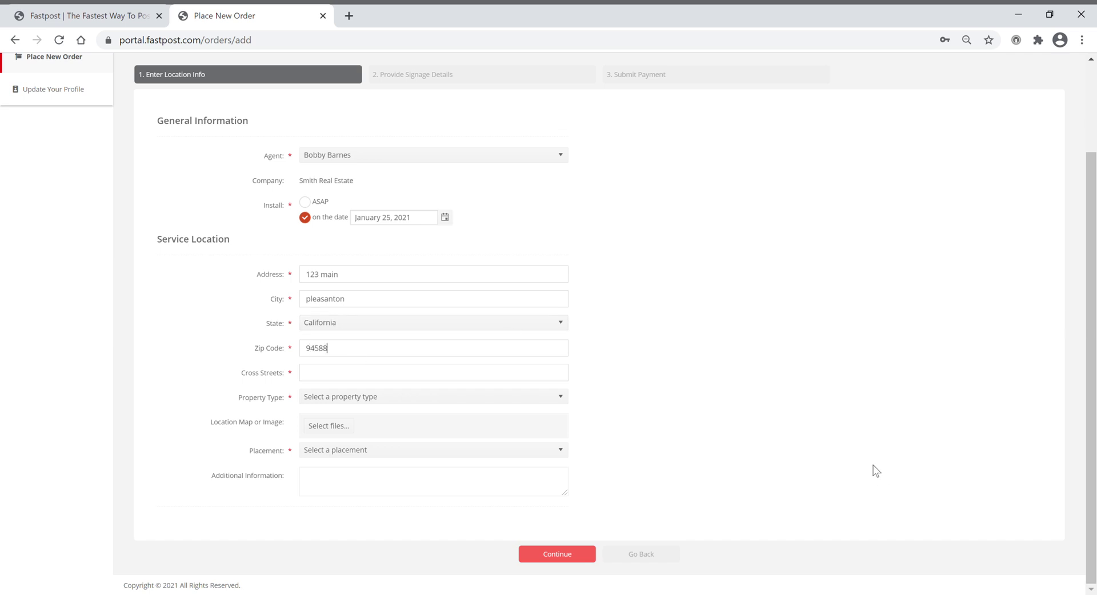
# Fill in the cross streets, set the property type to Single Family and placement to Driver's discretion, and continue to the signage details
pyautogui.click(388, 382)
pyautogui.write('main and elm')
pyautogui.click(527, 397)
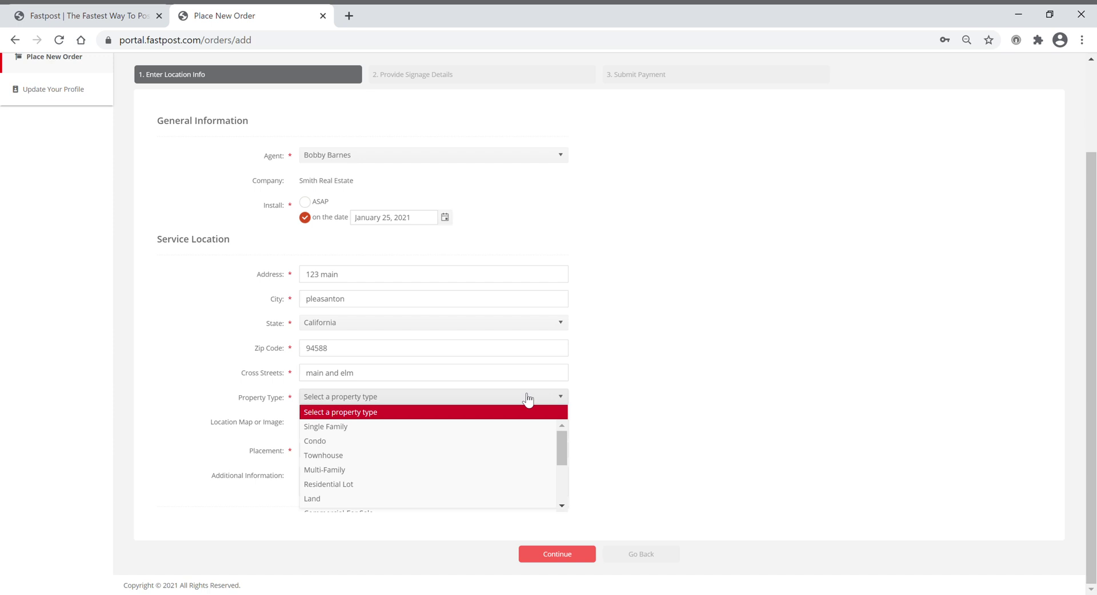
pyautogui.click(326, 429)
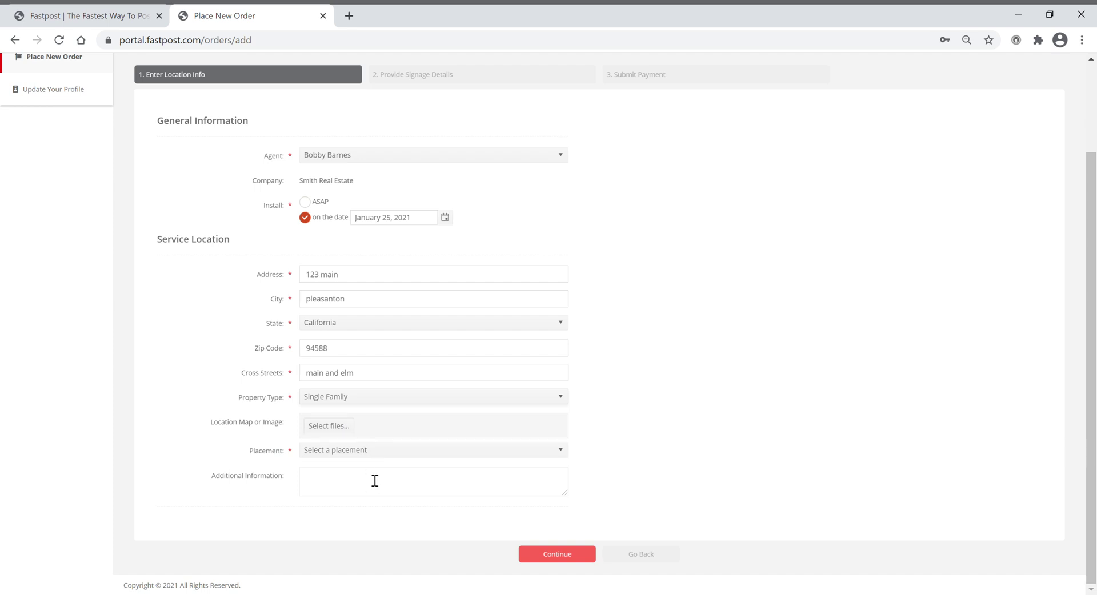
pyautogui.click(381, 455)
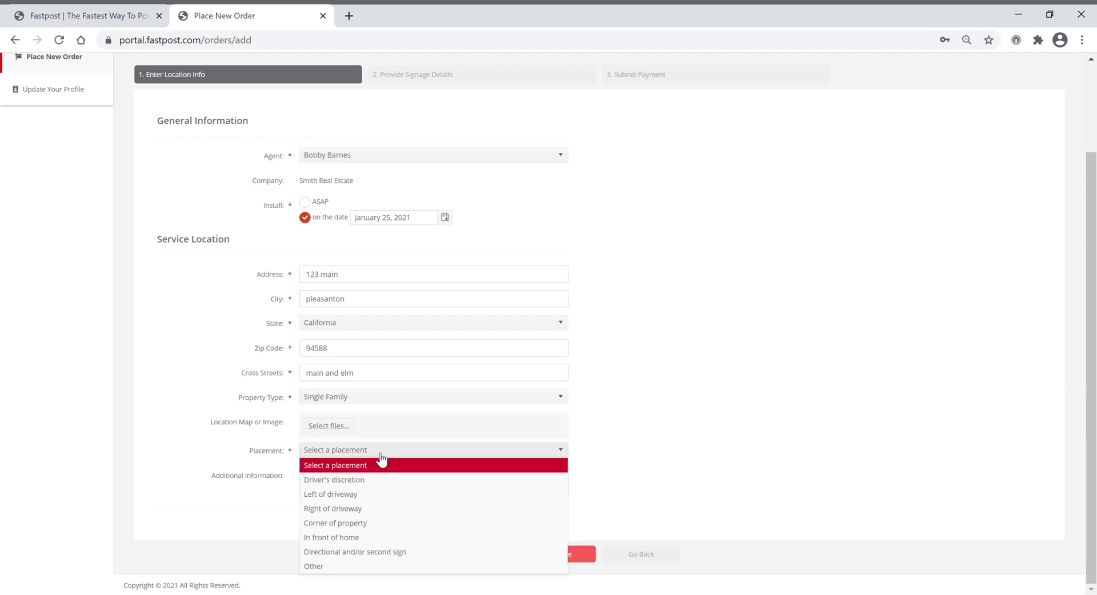
pyautogui.click(364, 482)
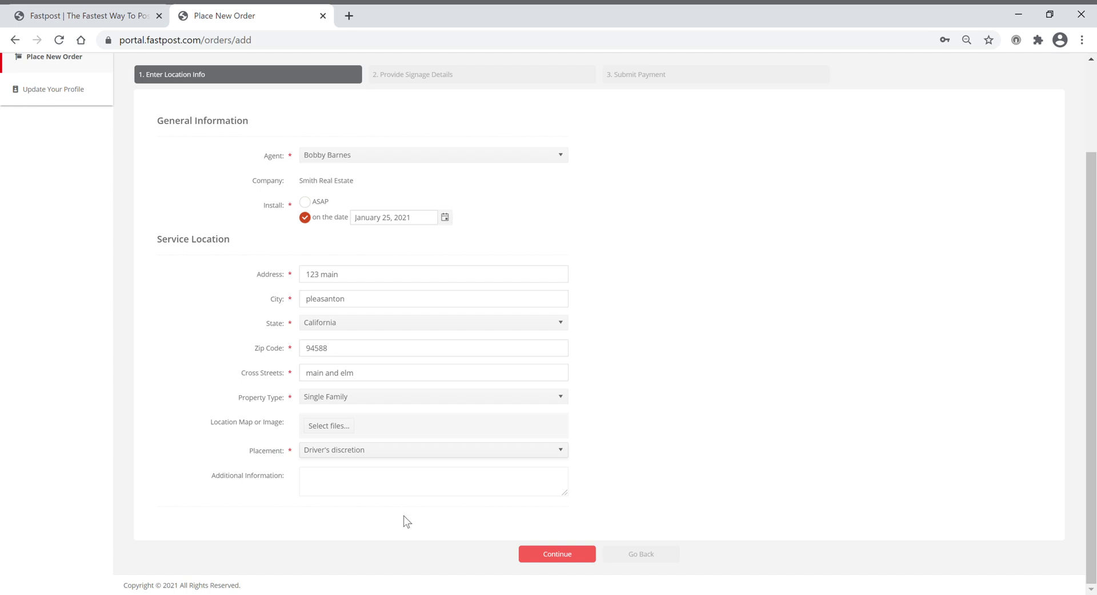
pyautogui.click(554, 555)
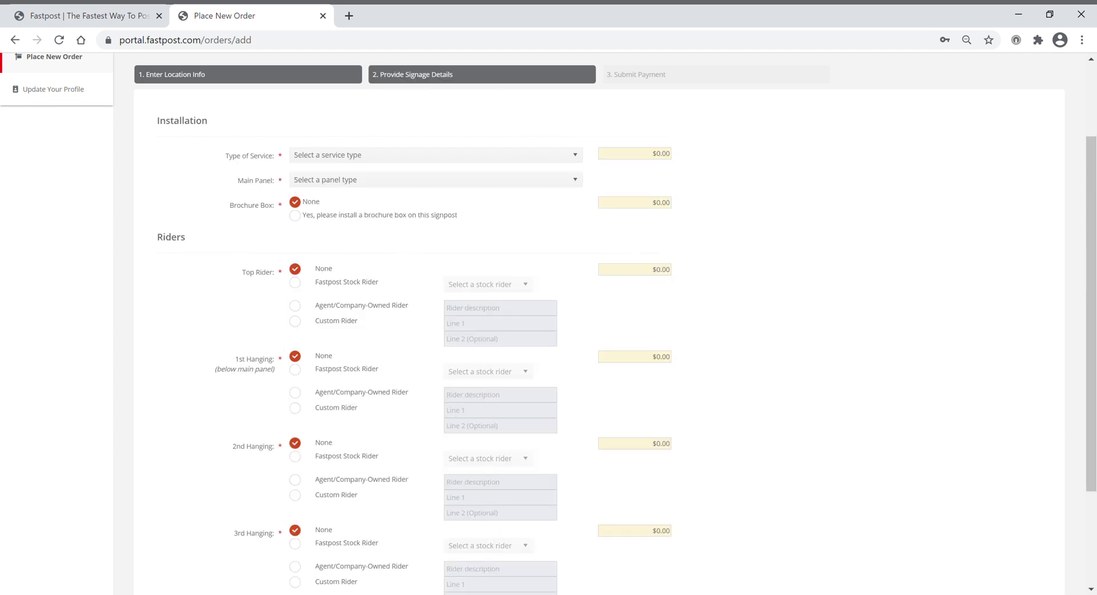
# Choose the Standard White Signpost service with Use Agent Personal Panel as the main panel, and include a brochure box
pyautogui.scroll(-1, 551, 551)
pyautogui.scroll(-1, 551, 551)
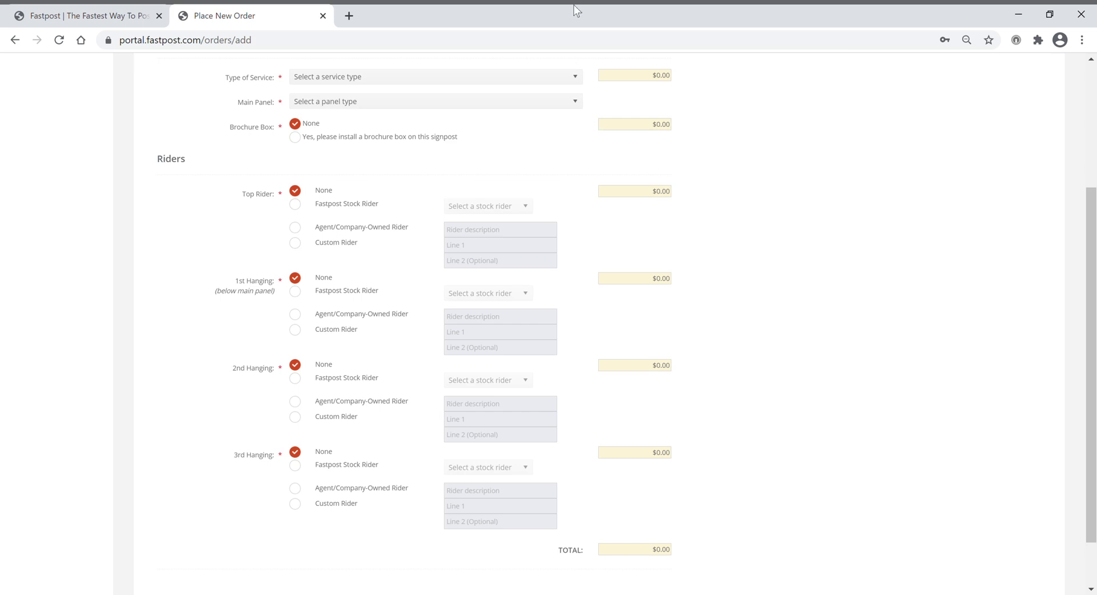
pyautogui.click(576, 78)
pyautogui.scroll(-2, 576, 169)
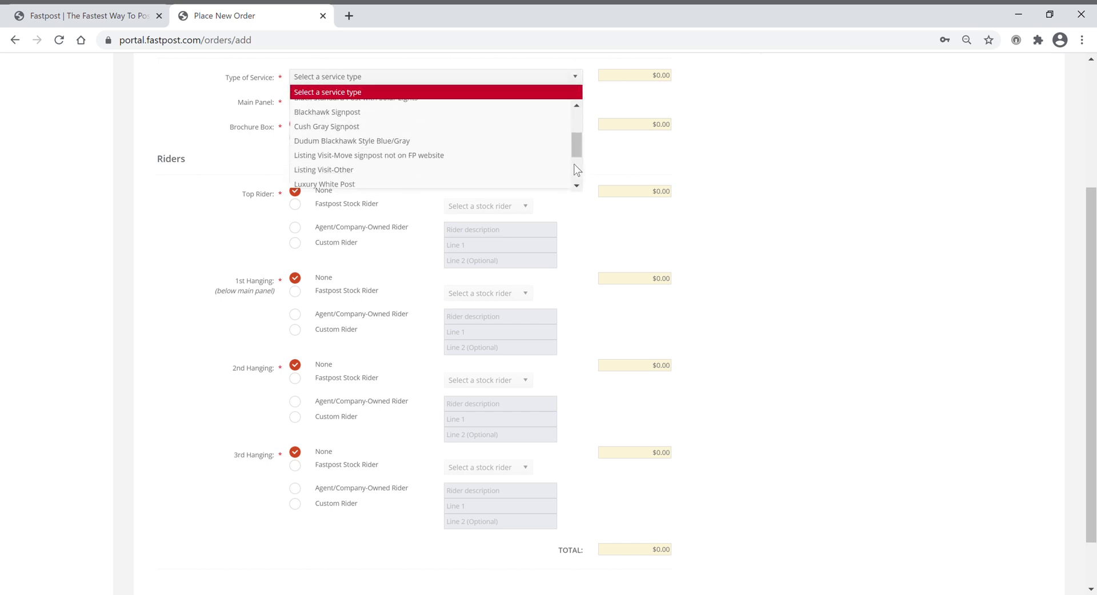
pyautogui.scroll(-2, 575, 170)
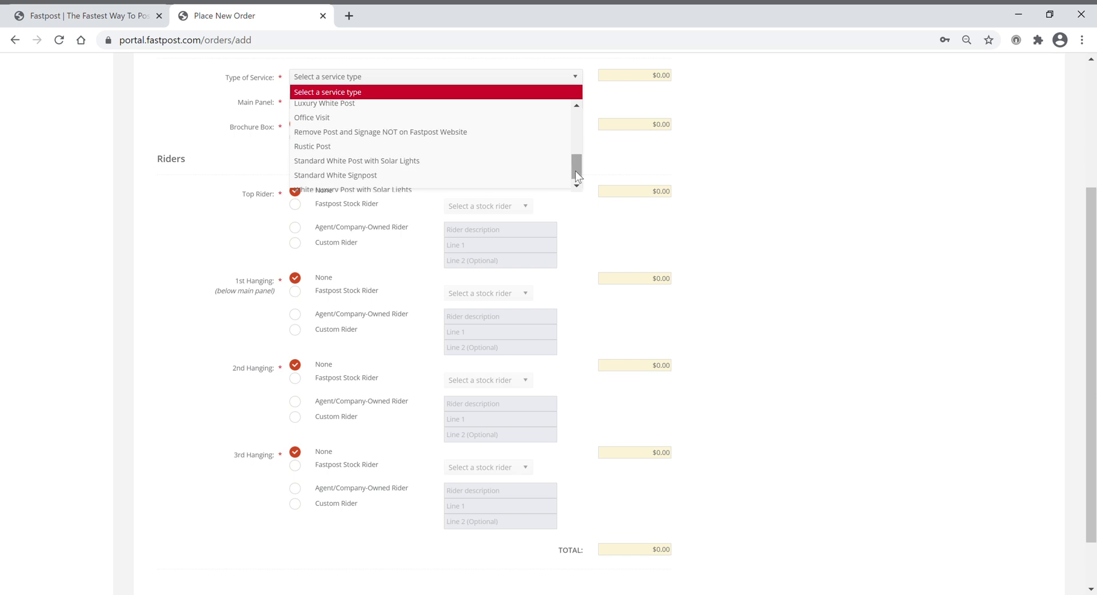
pyautogui.click(377, 178)
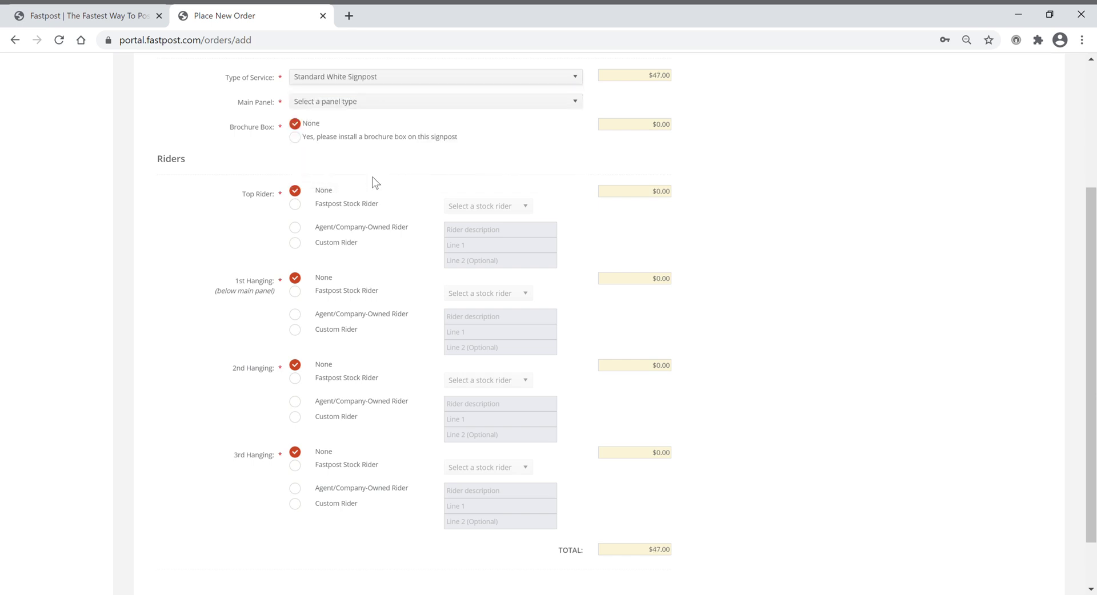
pyautogui.click(386, 106)
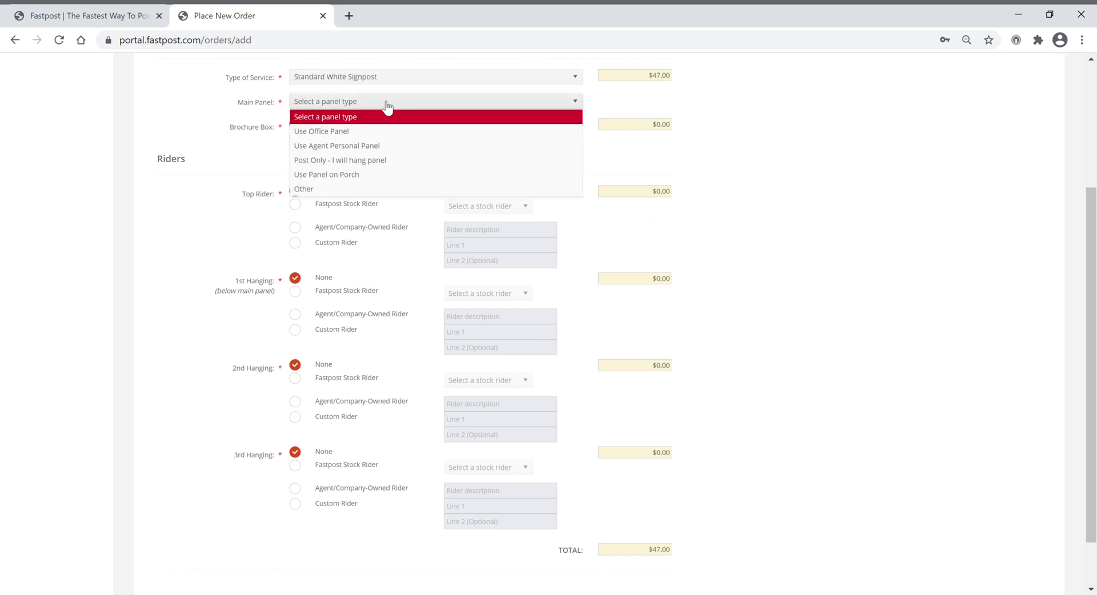
pyautogui.click(379, 146)
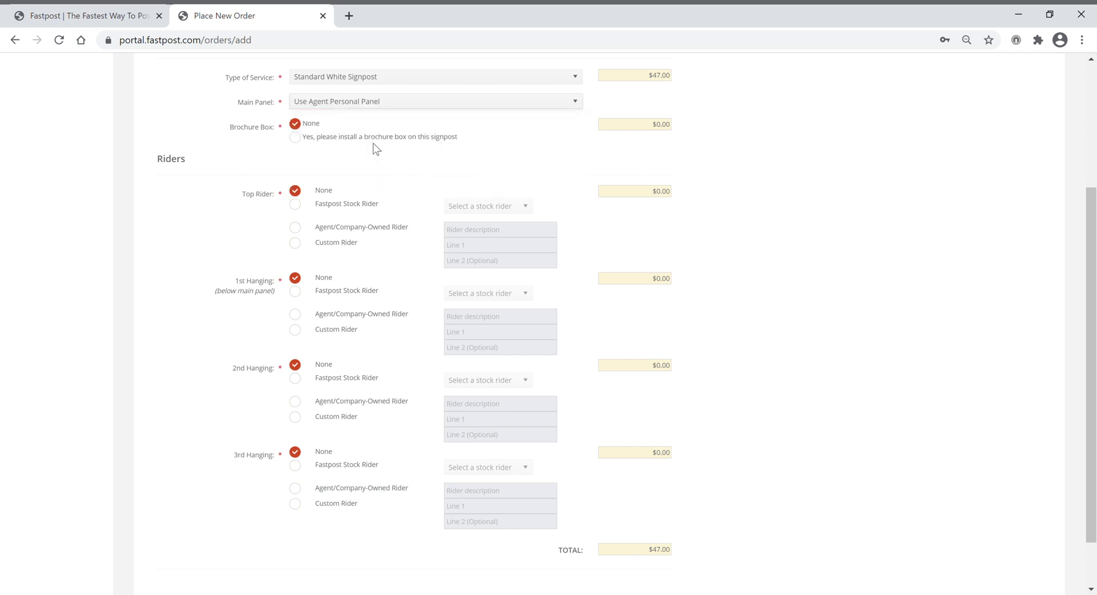
pyautogui.click(298, 139)
# Set the top rider to a Fastpost stock rider reading Pool / Spa
pyautogui.click(301, 207)
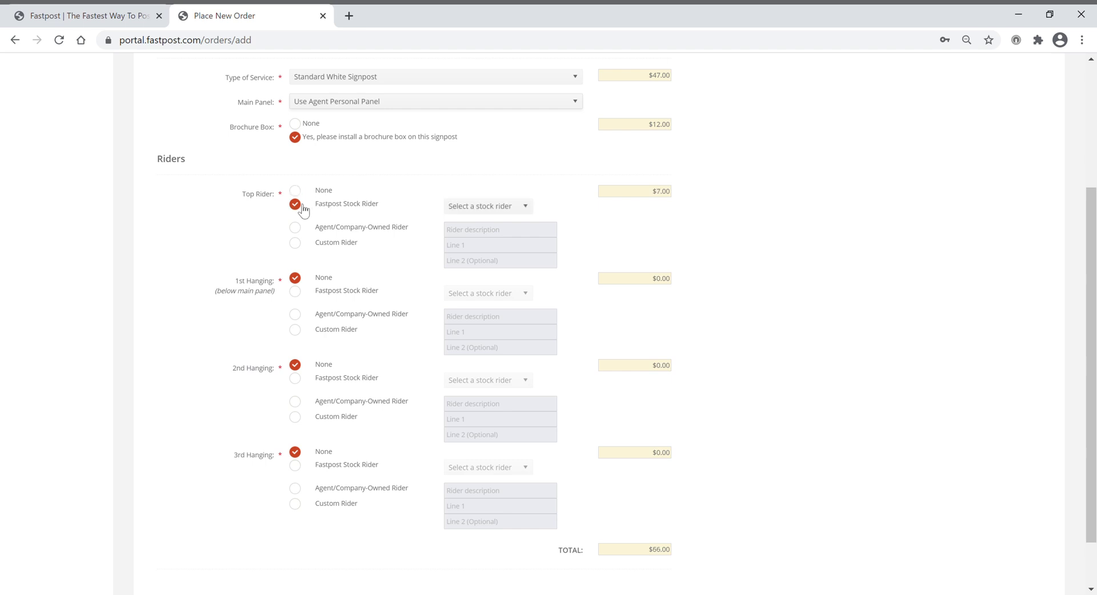
pyautogui.click(497, 208)
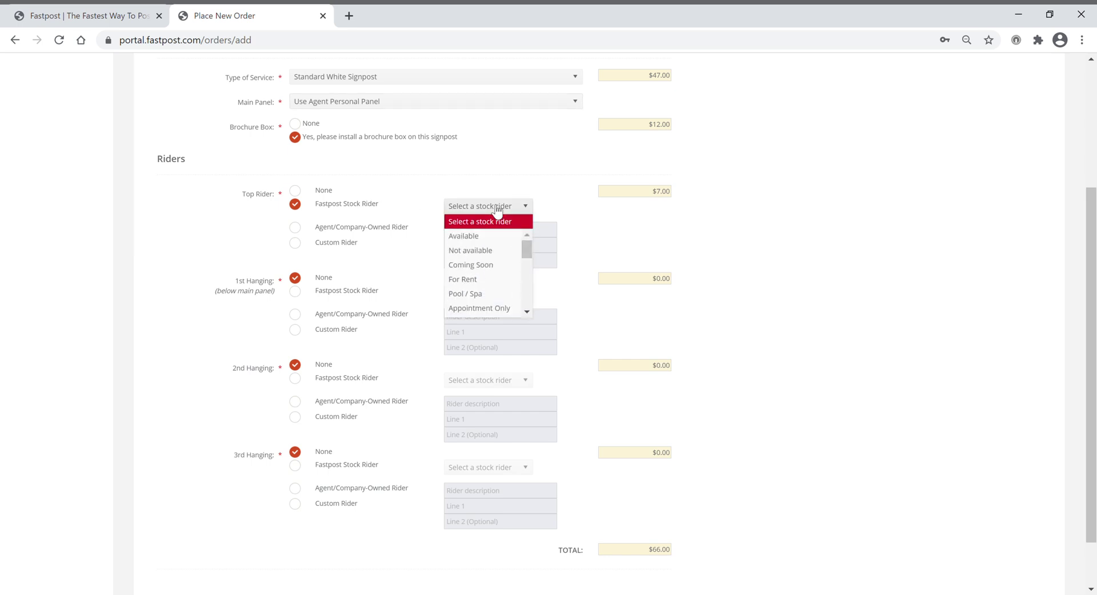
pyautogui.click(492, 294)
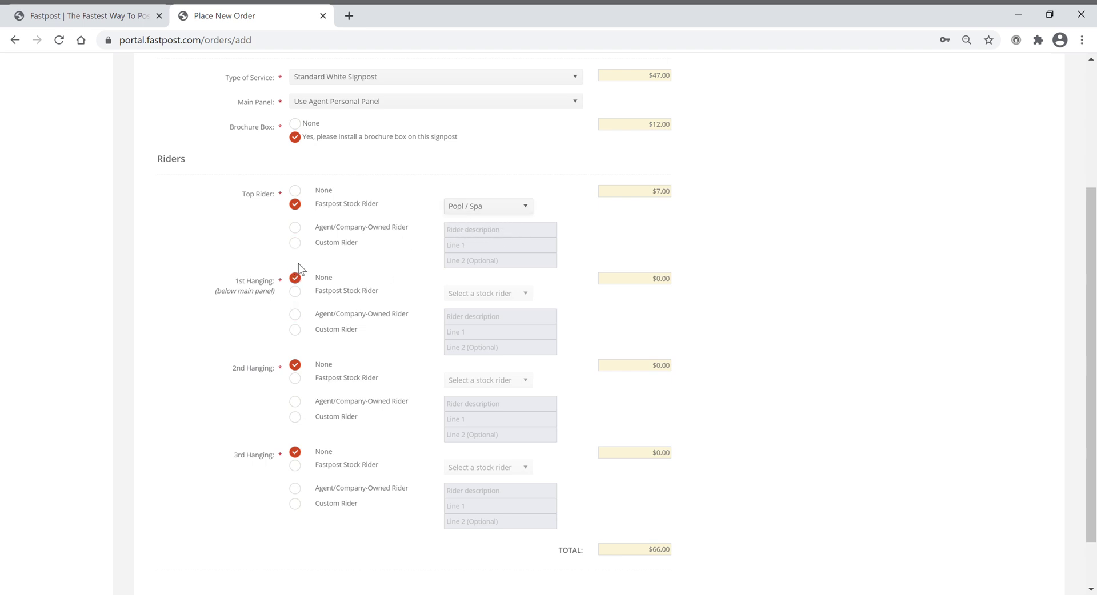
# Make the 1st hanging rider a custom rider with the lines "has a great yard" and "must see", and continue to payment
pyautogui.click(296, 331)
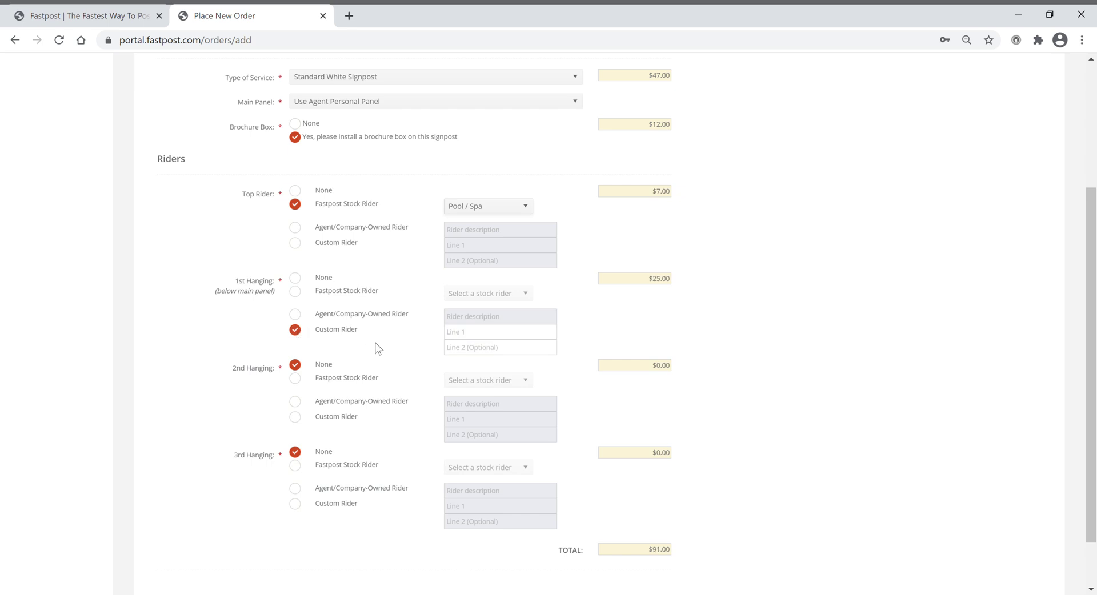
pyautogui.click(487, 340)
pyautogui.write('has a gre')
pyautogui.write('at yard')
pyautogui.write('must see')
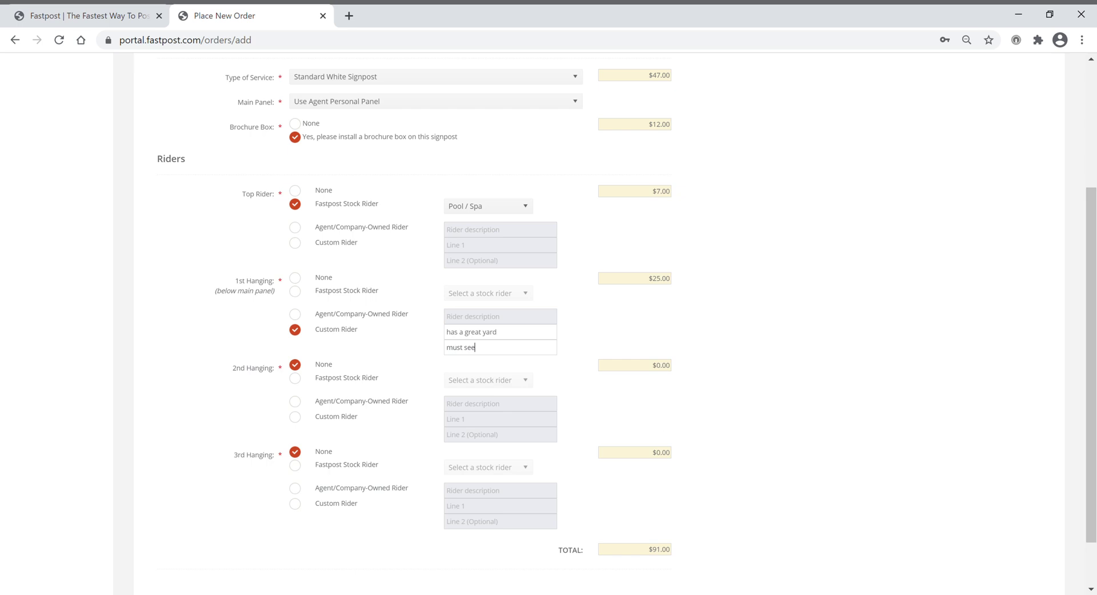
pyautogui.scroll(-1, 661, 422)
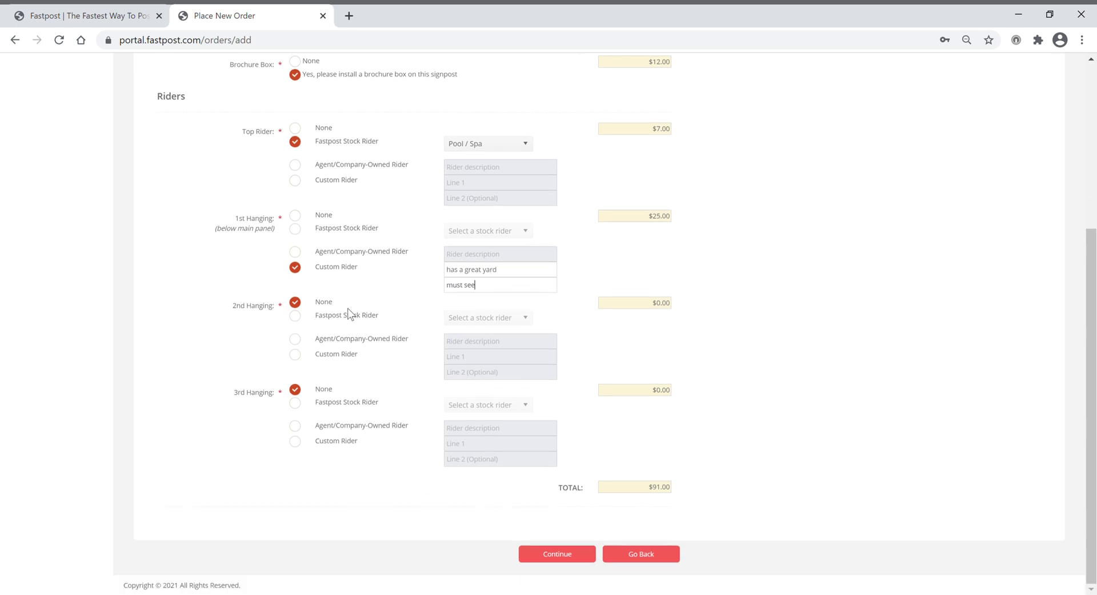
pyautogui.click(559, 555)
# Review the order summary, switch payment to the saved credit card and back to the Fastpost account, and place the order
pyautogui.scroll(-2, 556, 554)
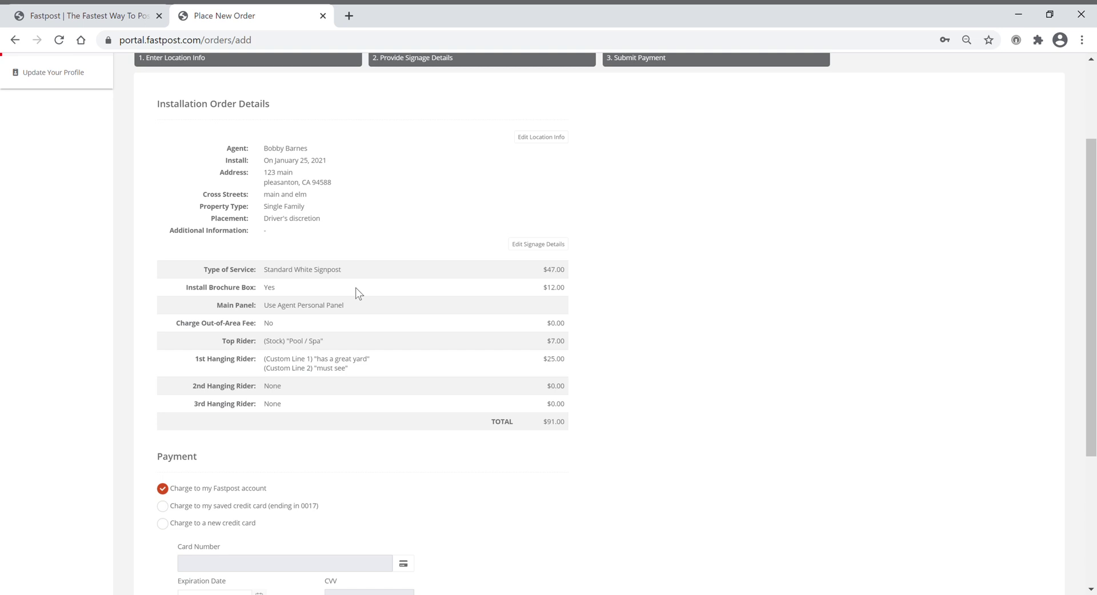
pyautogui.scroll(-3, 356, 288)
pyautogui.scroll(-1, 355, 288)
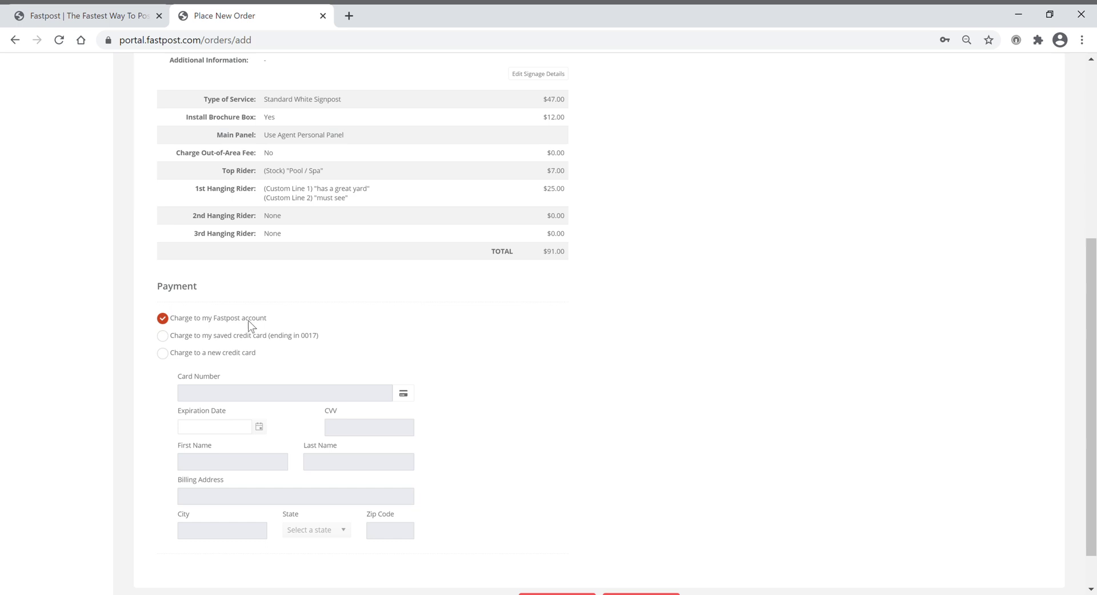
pyautogui.click(168, 338)
pyautogui.click(163, 319)
pyautogui.scroll(-1, 564, 406)
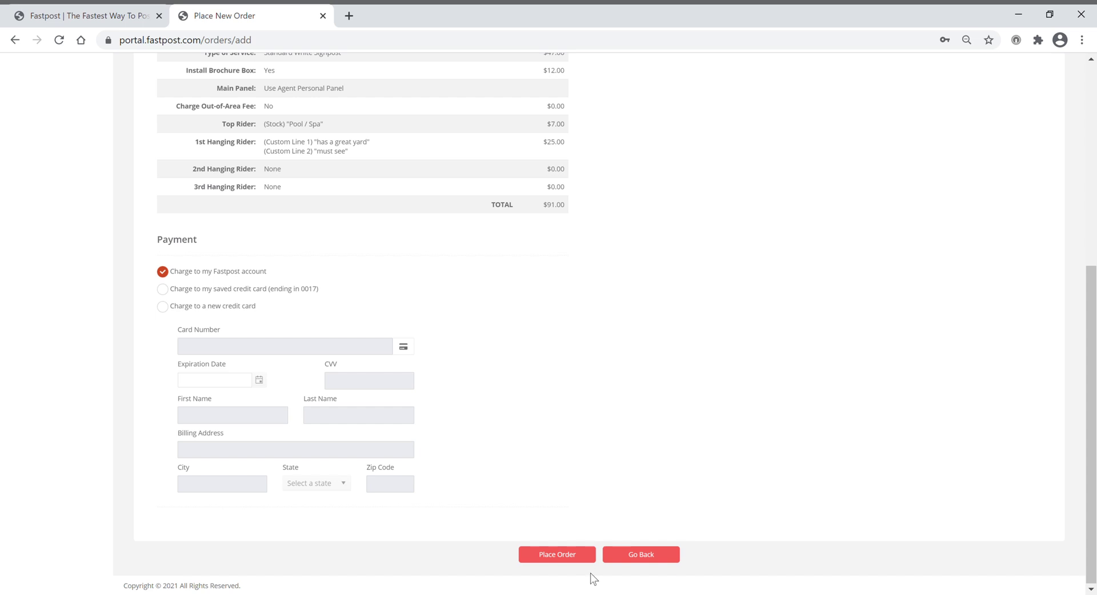
pyautogui.click(578, 561)
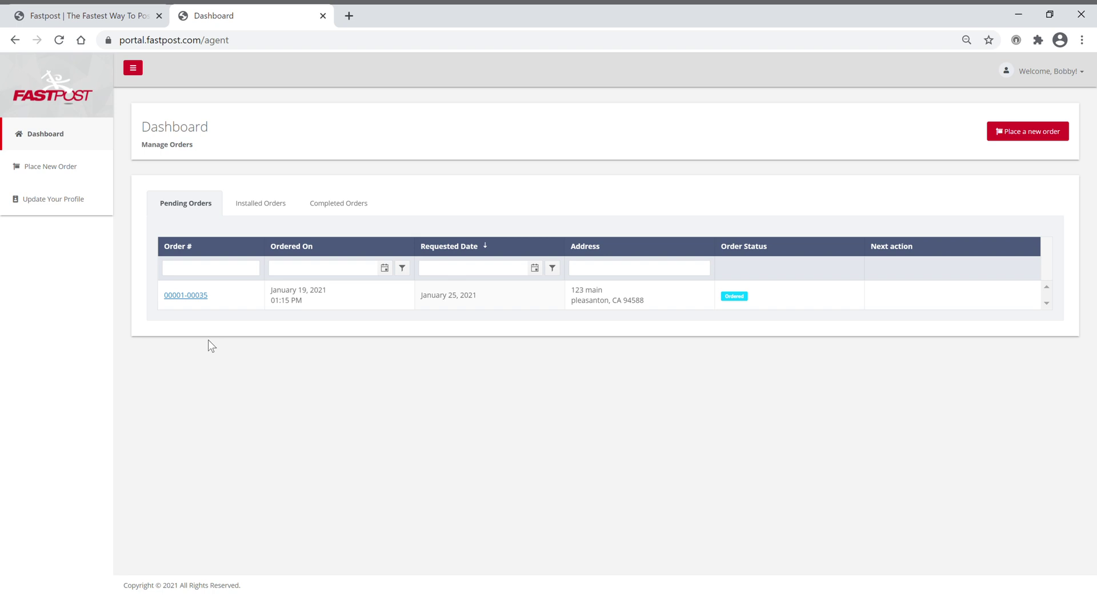
# View the new pending order's details, return to the dashboard, and show the signed-in agent's account options
pyautogui.click(201, 297)
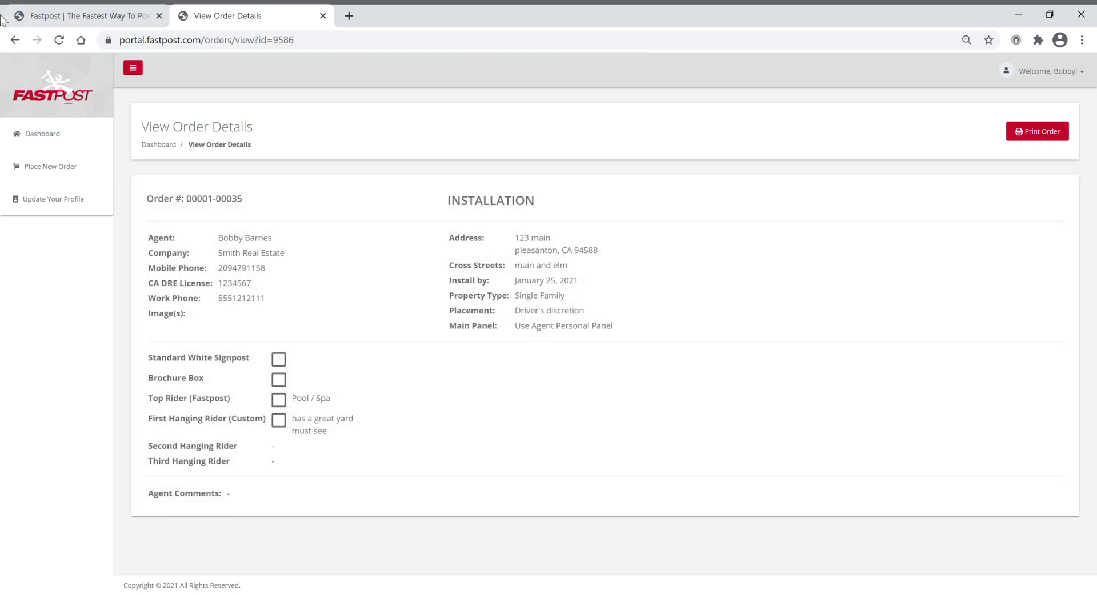
pyautogui.click(16, 41)
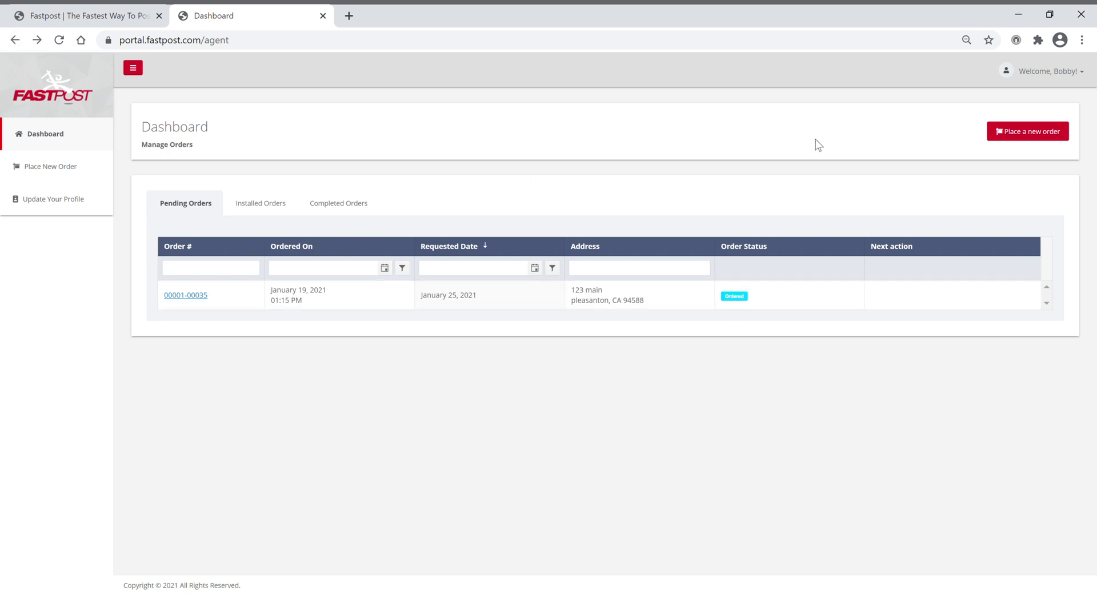
pyautogui.click(1077, 76)
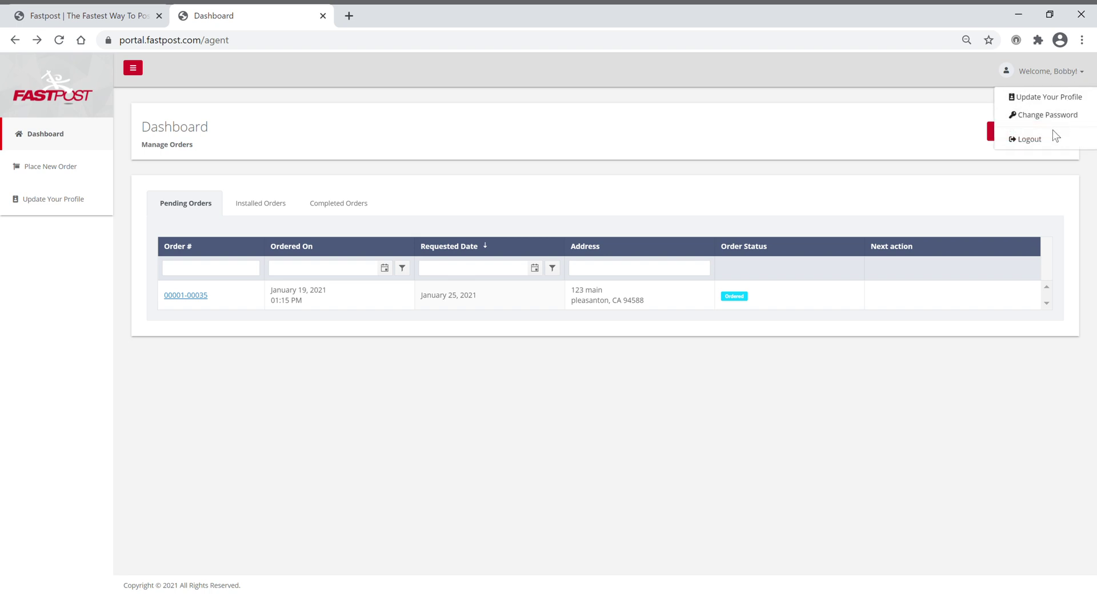